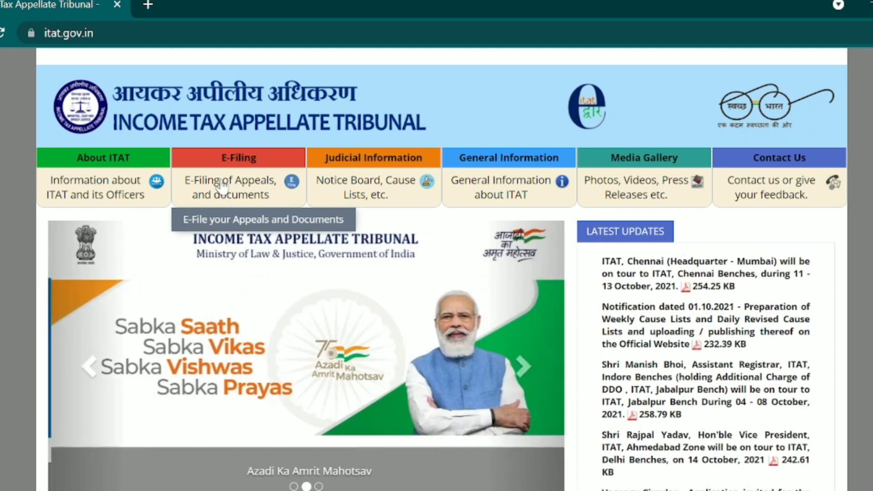
Step: Open the E-Filing information page and go to the e-filing registration page
click(242, 181)
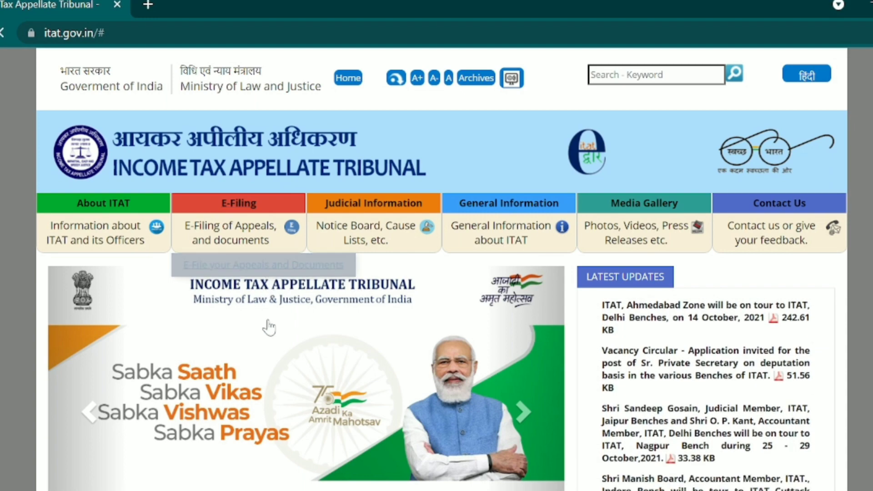
scroll(269, 326, down, 5)
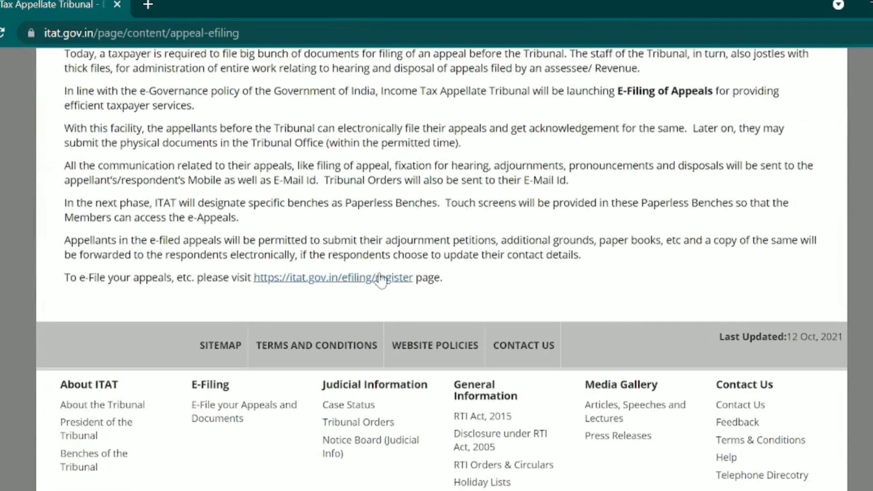
click(362, 285)
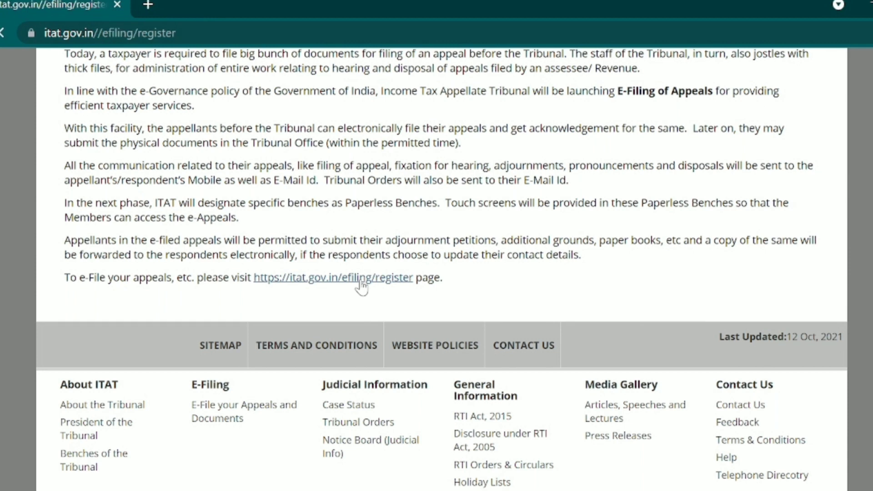
scroll(448, 301, down, 1)
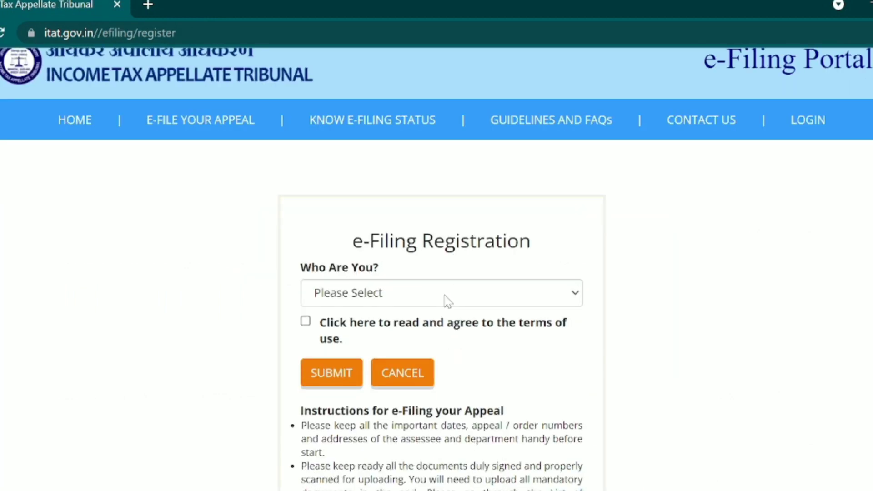
Step: Register as 'I am Assessee', agree to the terms of use, and submit
click(446, 300)
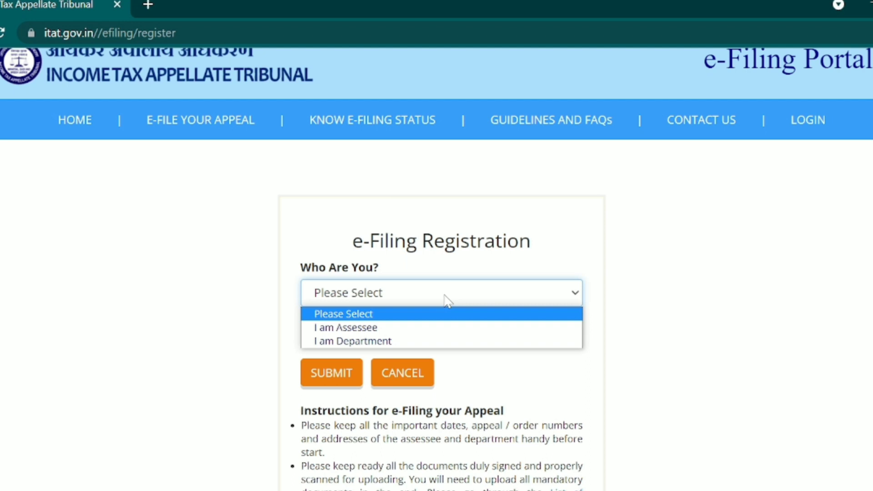
click(372, 333)
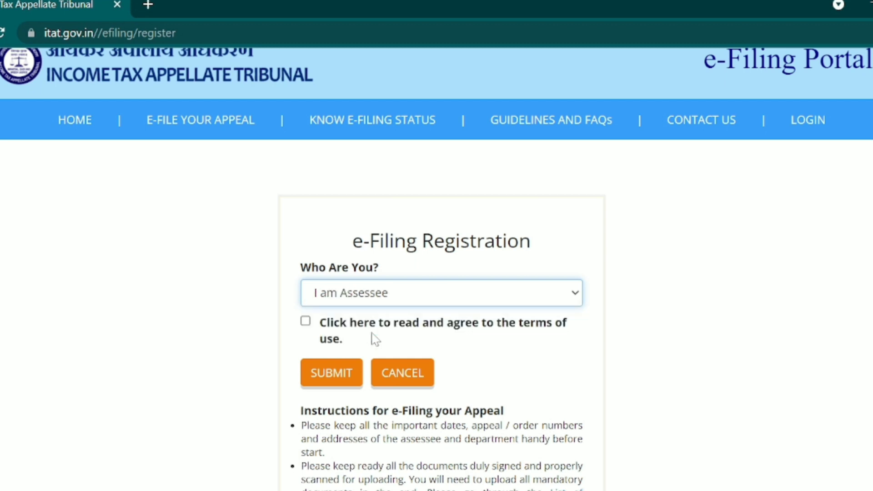
click(305, 324)
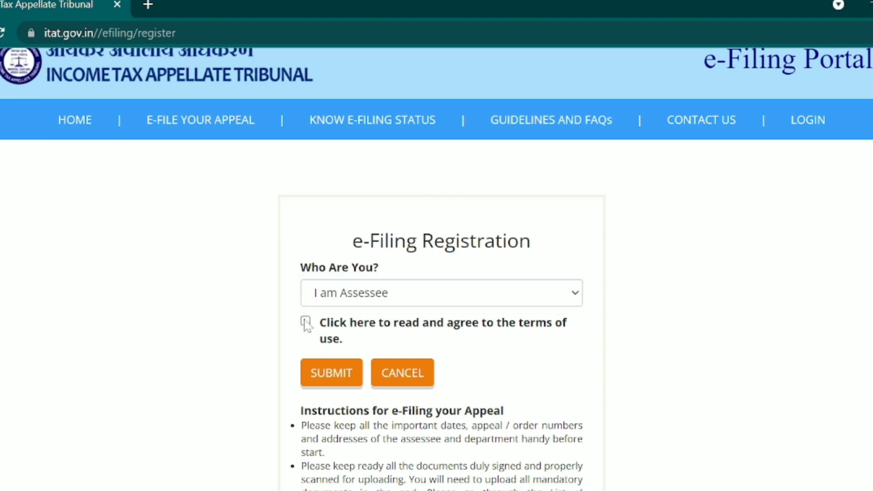
click(305, 321)
click(559, 440)
scroll(436, 456, down, 1)
click(338, 323)
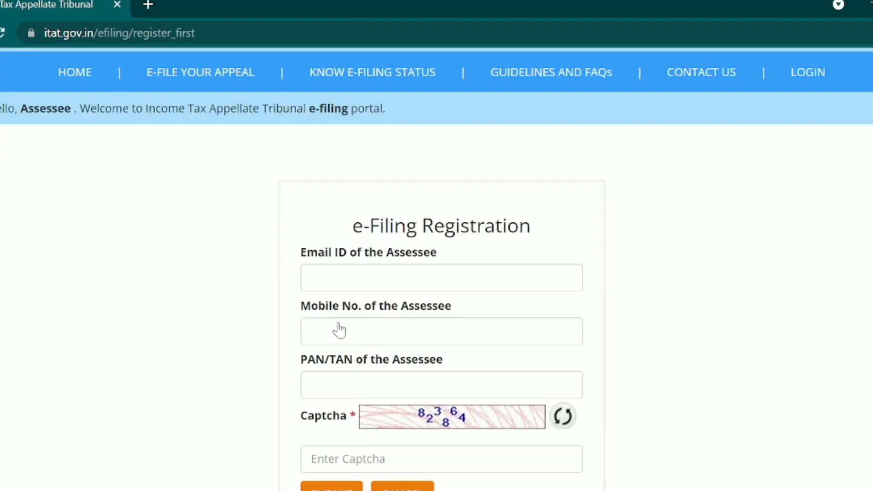
Step: Enter the assessee's e-mail address, mobile number and PAN
scroll(339, 330, down, 1)
click(339, 278)
text(cakamlei)
key(BackSpace)
key(BackSpace)
key(BackSpace)
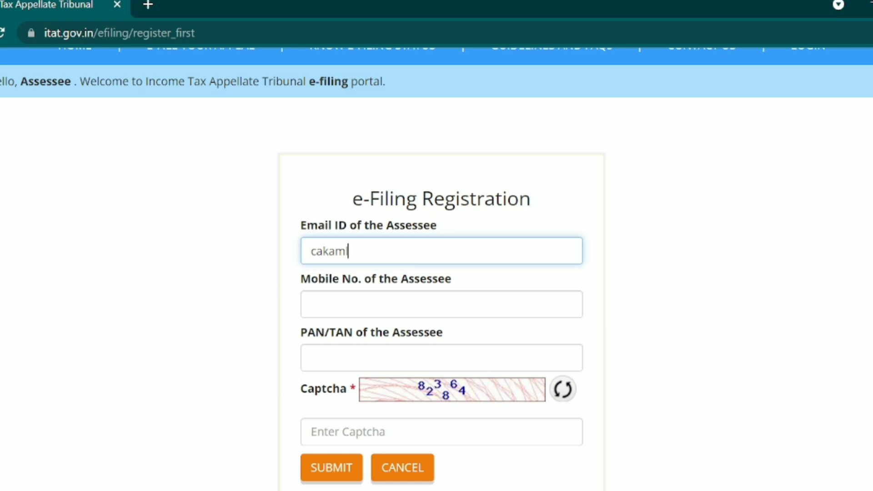
click(441, 305)
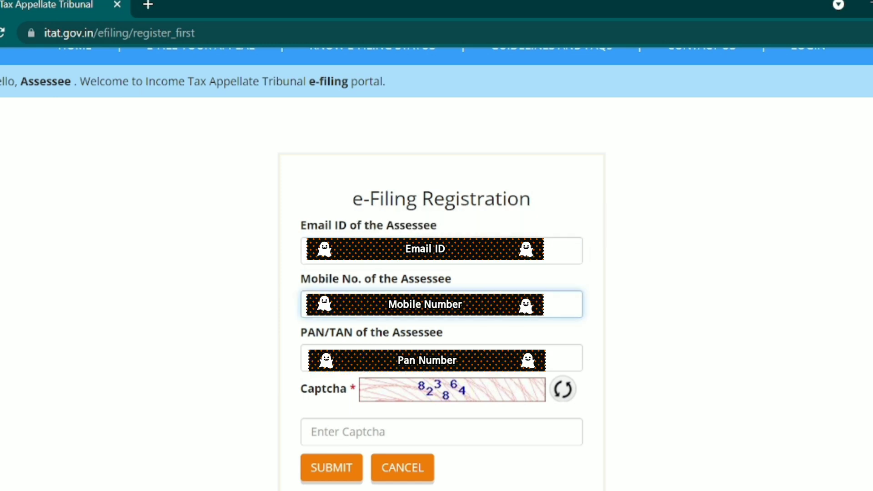
click(564, 358)
Step: Enter the captcha code and submit the registration details
click(441, 432)
text(823864)
click(335, 473)
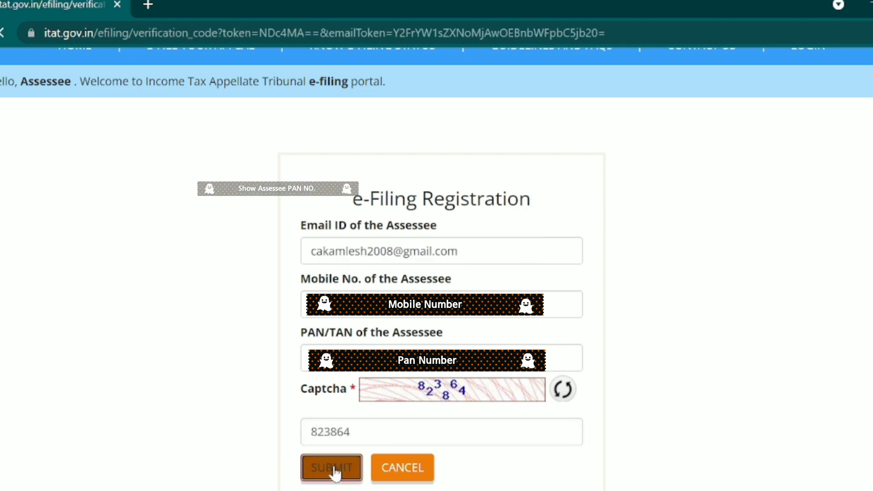
scroll(373, 405, down, 2)
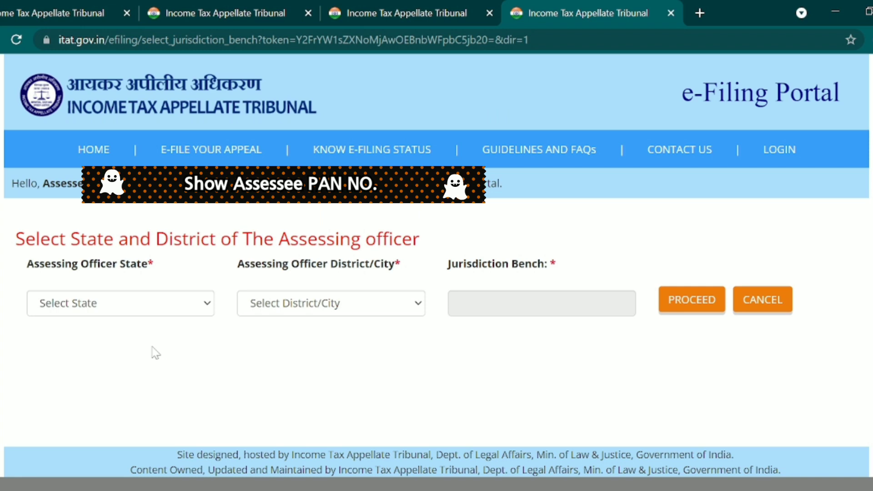
Step: Set the assessing officer state to Delhi and district to South Delhi, then proceed
click(198, 303)
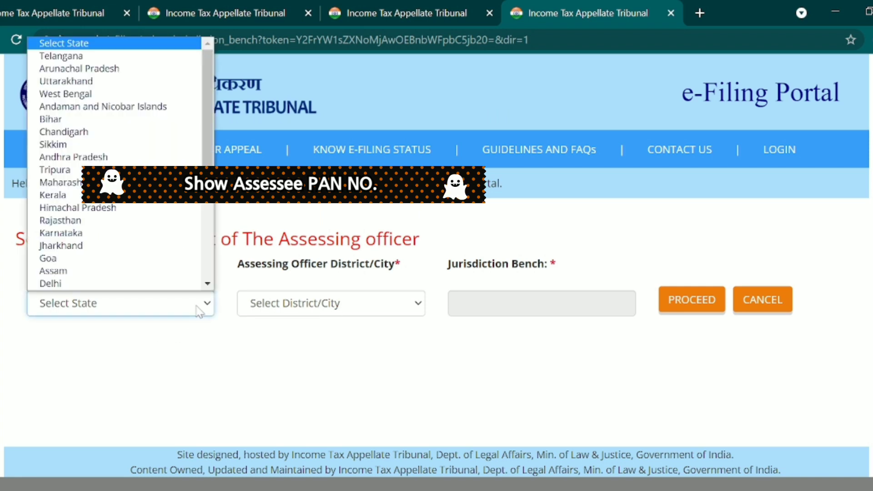
scroll(154, 268, down, 1)
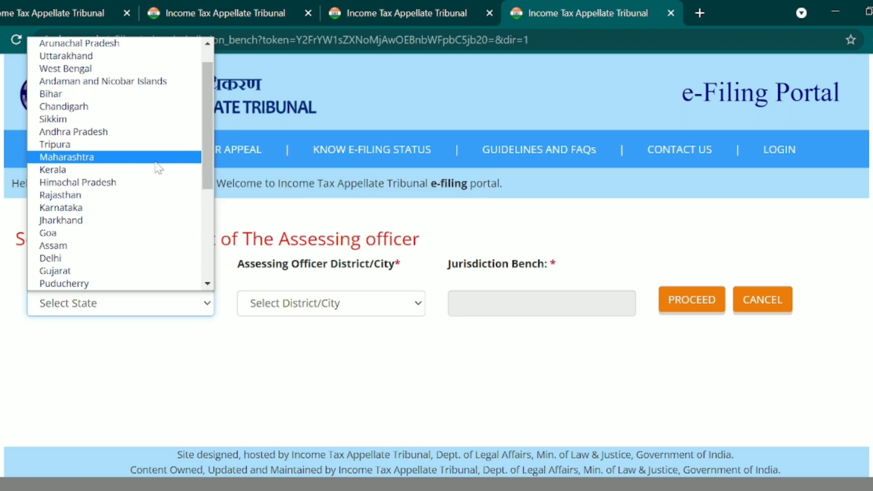
click(63, 260)
click(302, 312)
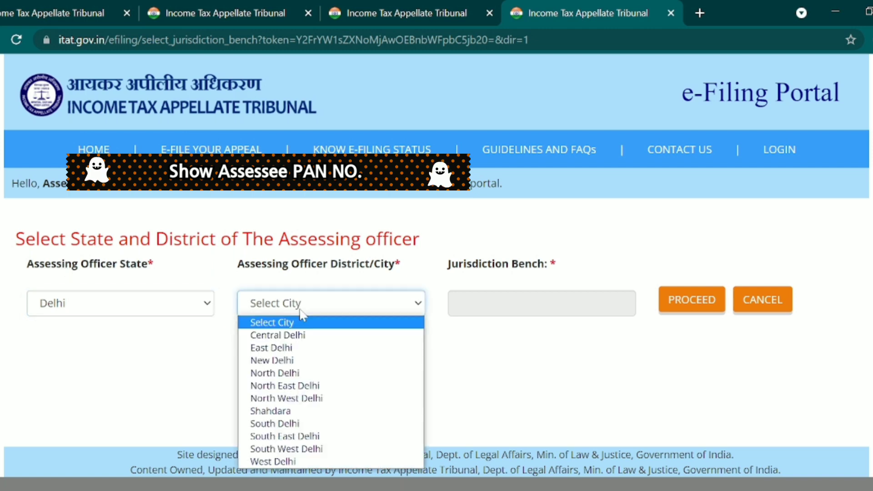
click(275, 424)
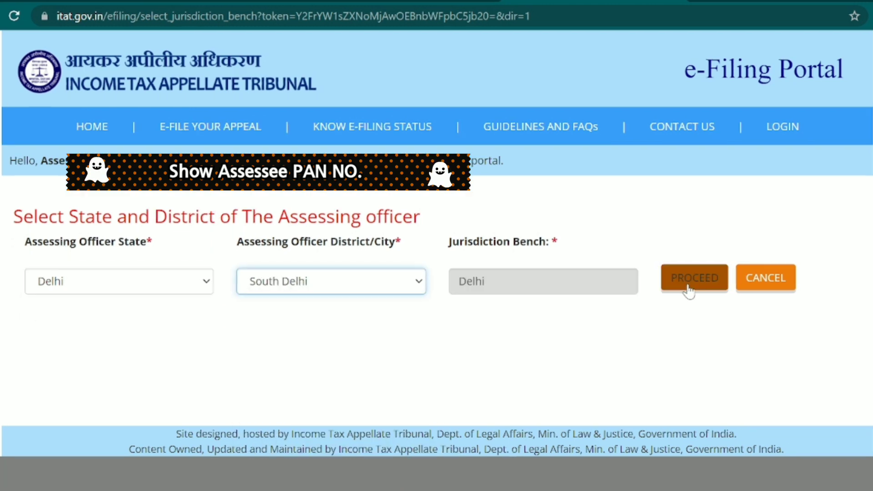
click(689, 290)
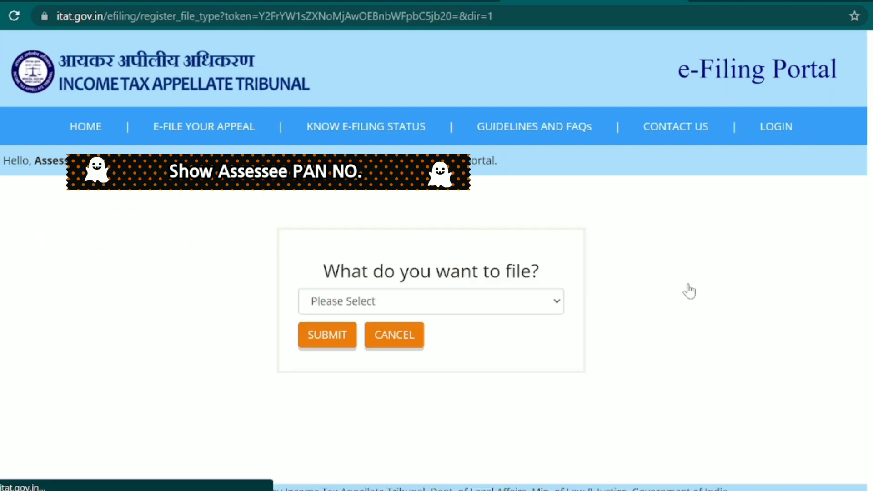
Step: Choose Appeal as the filing type and submit
click(541, 311)
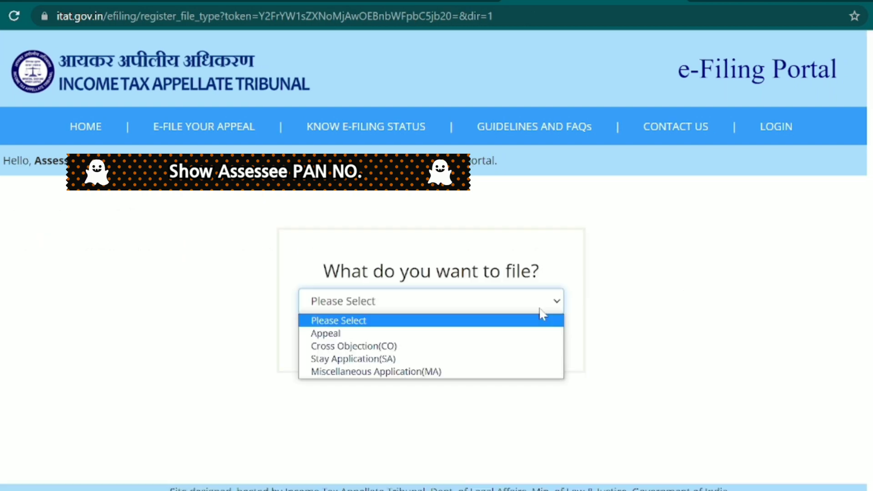
click(497, 337)
click(321, 335)
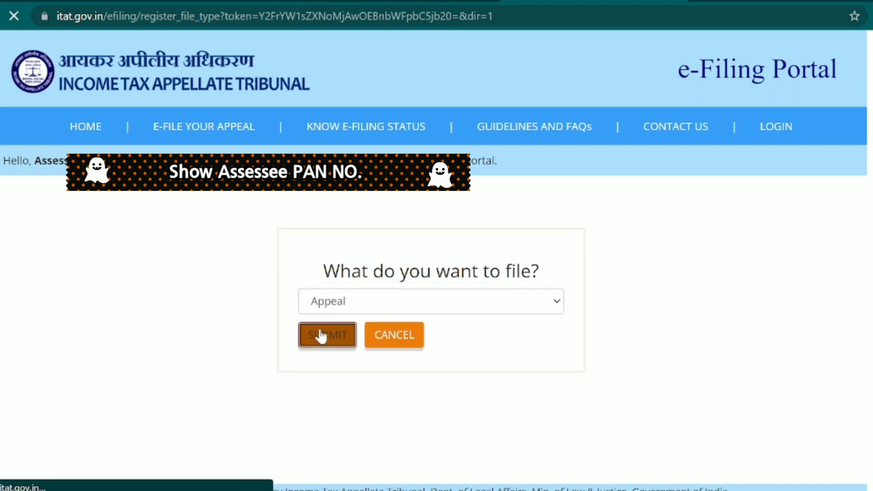
scroll(317, 335, down, 1)
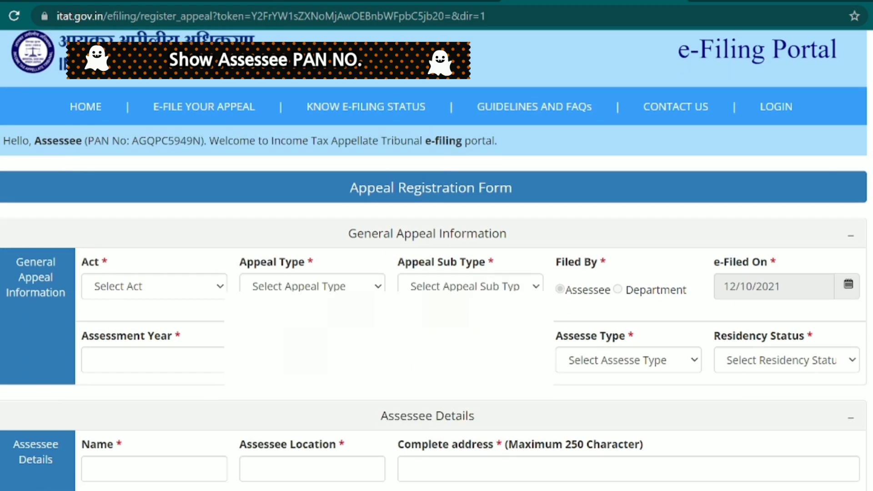
Step: Set the Act to Income Tax Act, 1961 and the appeal type to ITA
scroll(434, 263, down, 2)
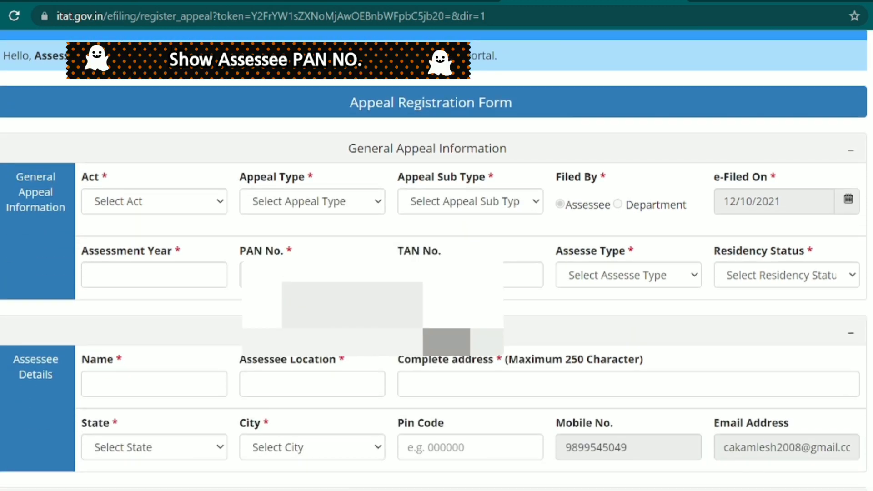
scroll(233, 258, down, 1)
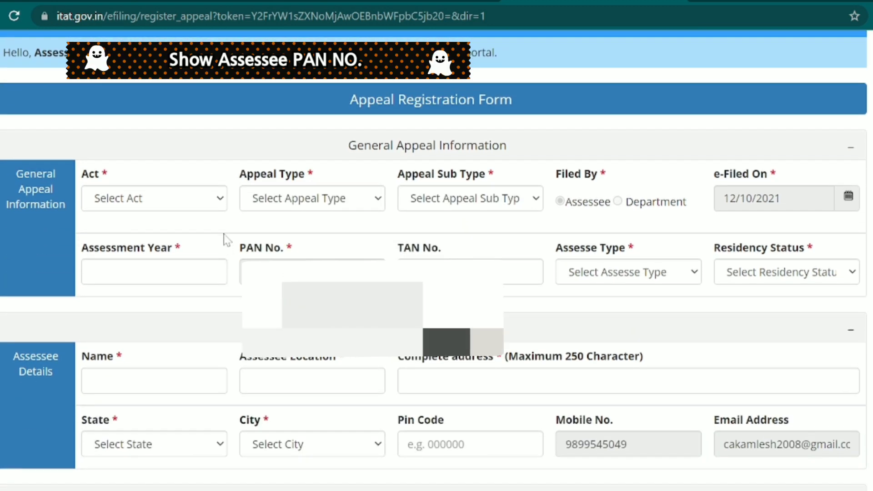
click(219, 198)
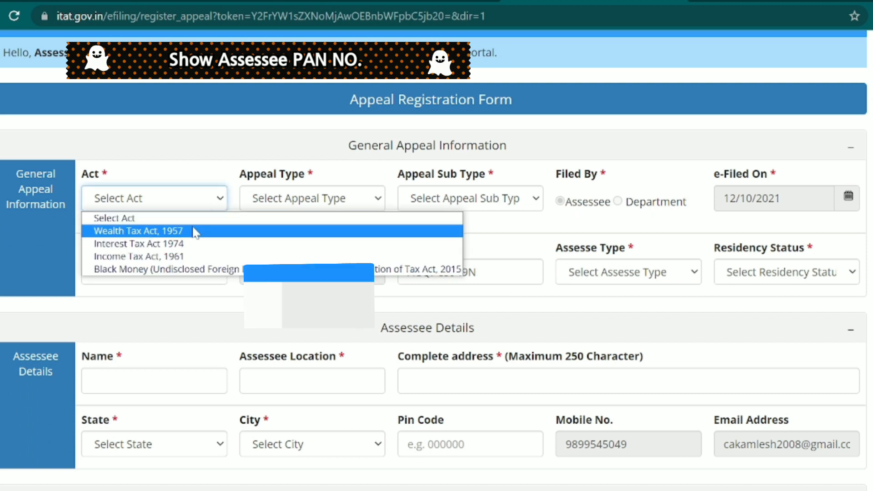
click(182, 257)
click(369, 202)
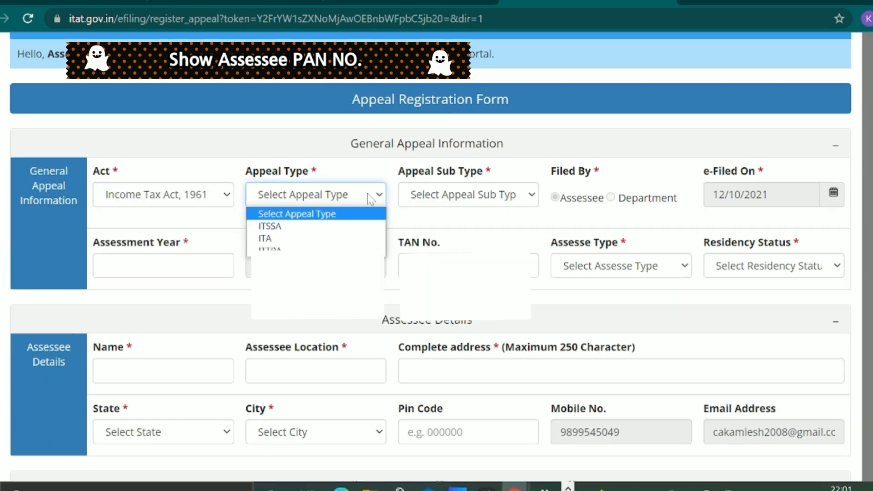
click(314, 238)
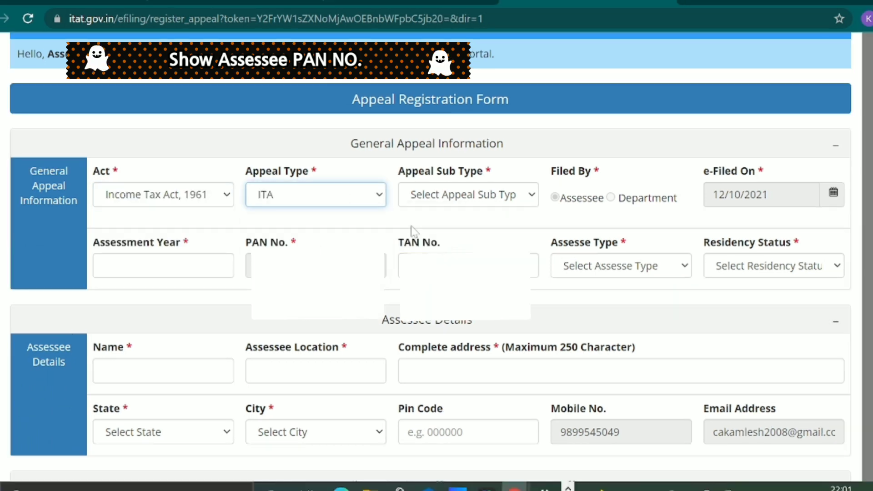
click(517, 203)
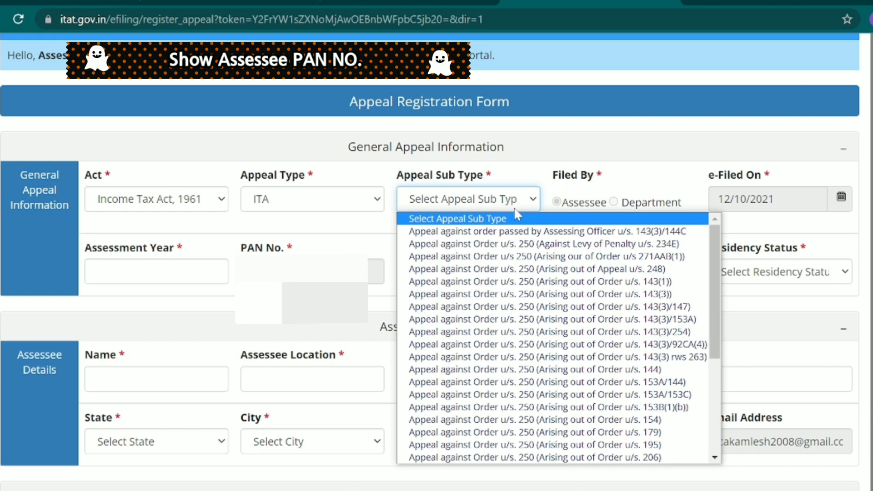
click(641, 167)
Step: Set the assessee's residency status to Ordinary Resident
scroll(718, 240, down, 1)
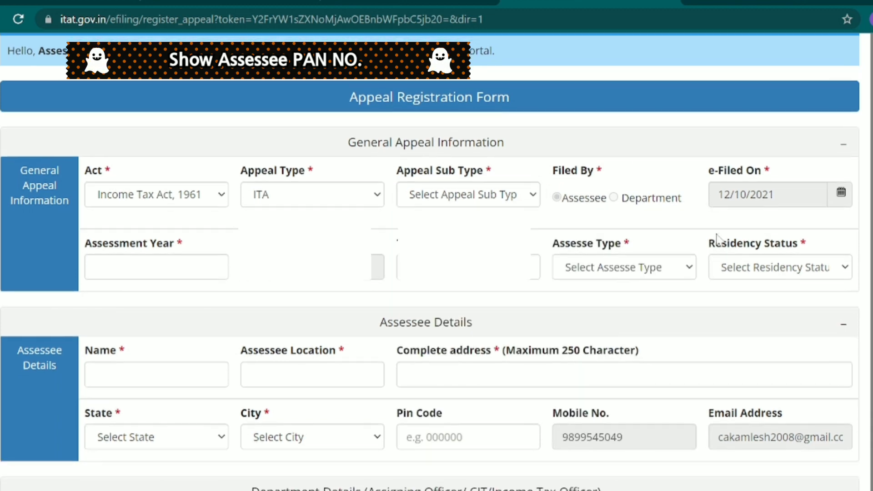
scroll(717, 240, down, 1)
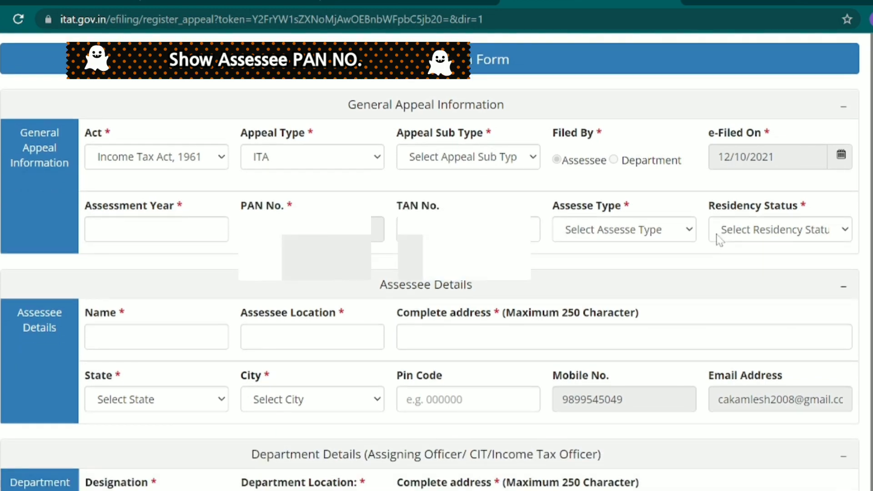
scroll(717, 240, down, 1)
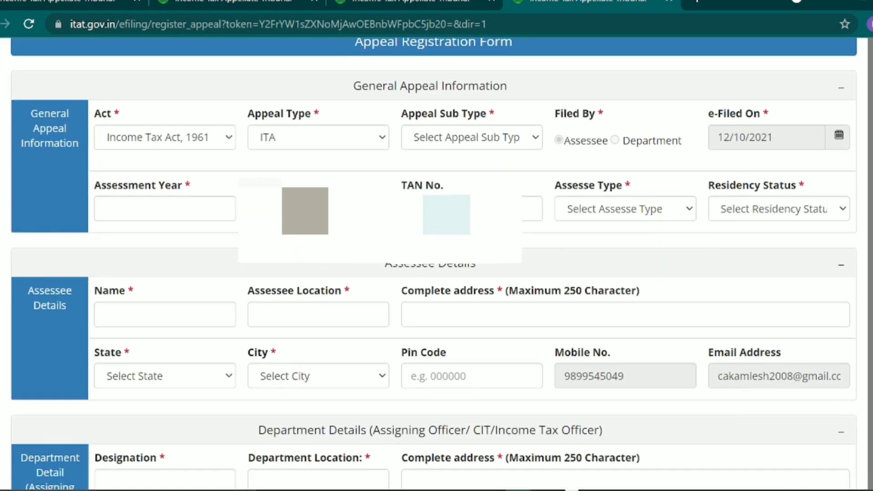
scroll(156, 211, down, 1)
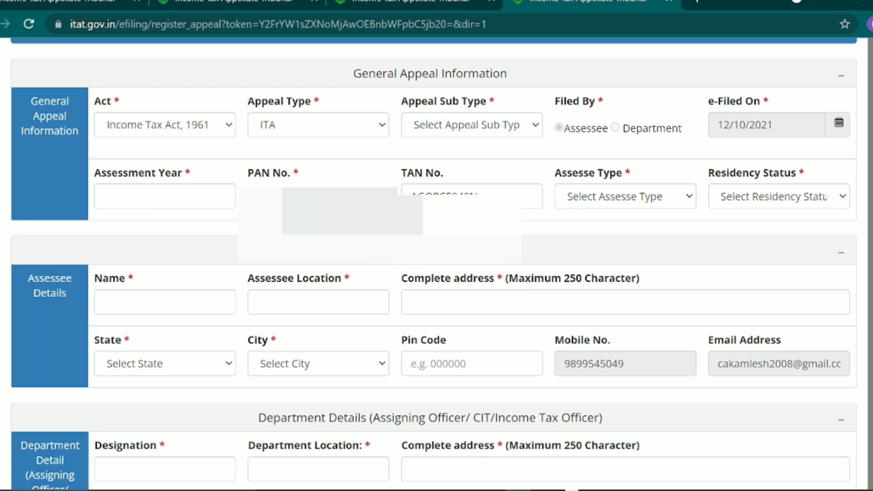
click(665, 200)
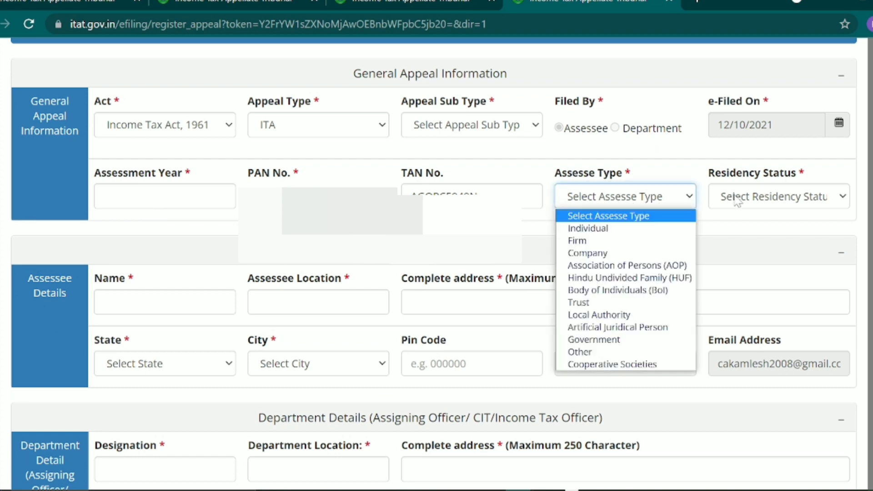
click(768, 199)
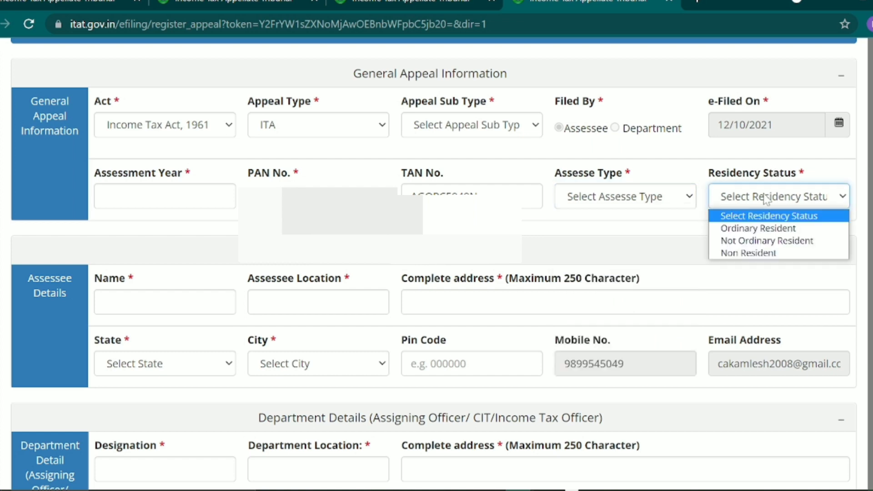
click(745, 228)
scroll(523, 234, down, 1)
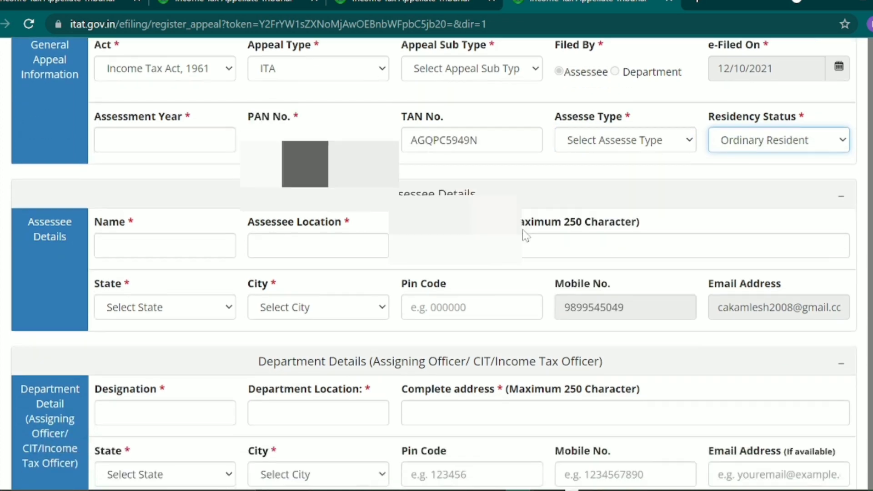
scroll(211, 251, down, 1)
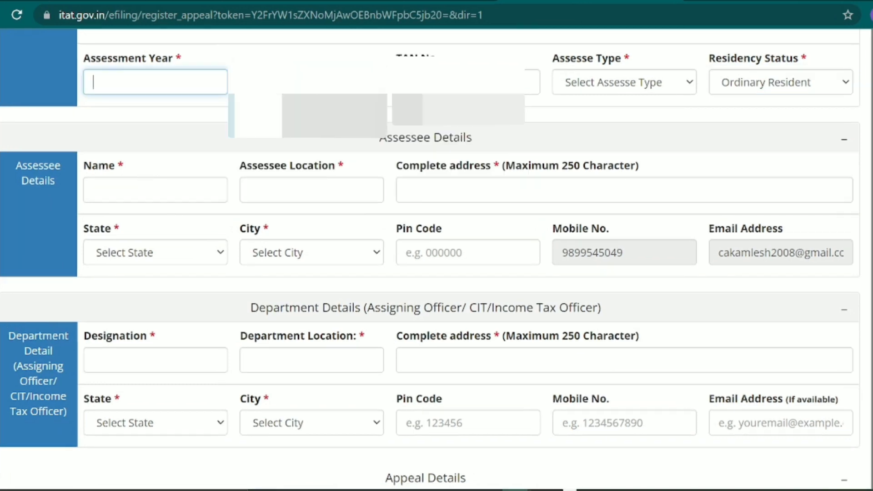
click(166, 196)
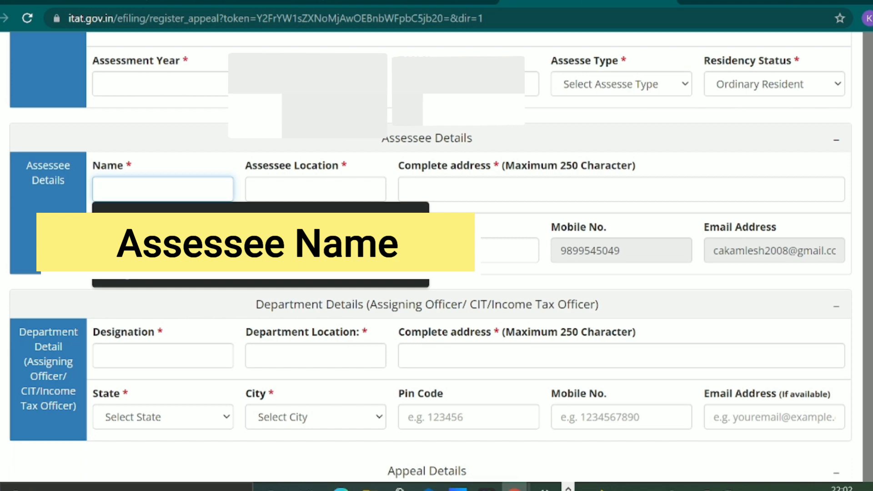
click(316, 189)
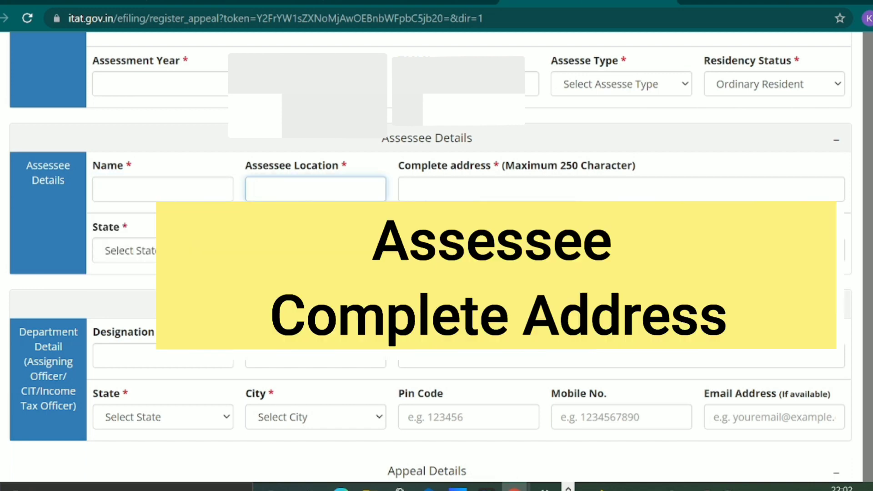
click(408, 189)
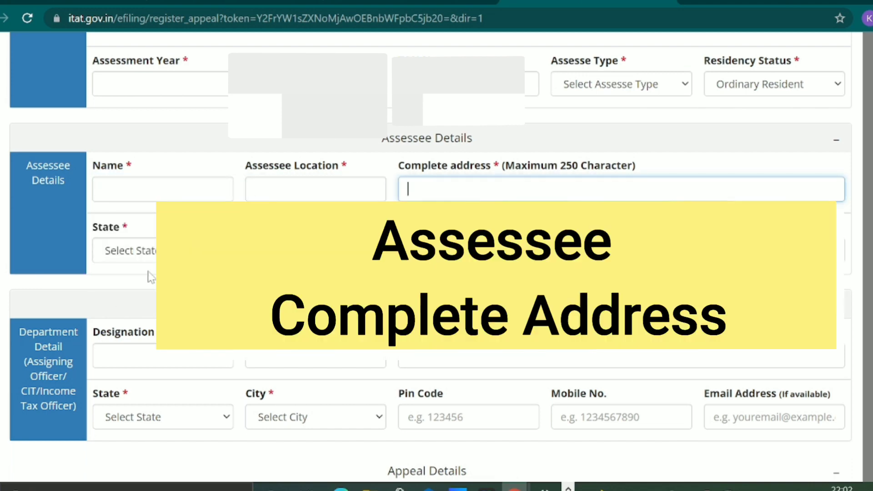
scroll(211, 326, down, 2)
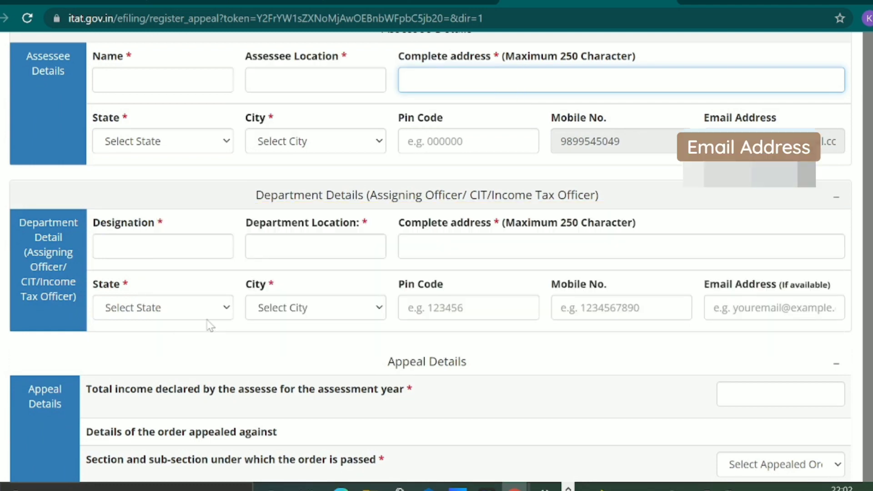
scroll(211, 326, down, 1)
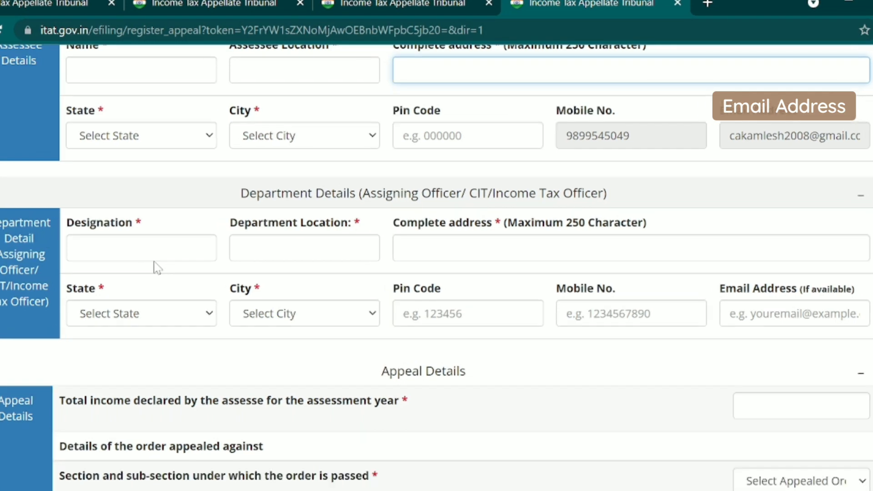
scroll(189, 253, down, 1)
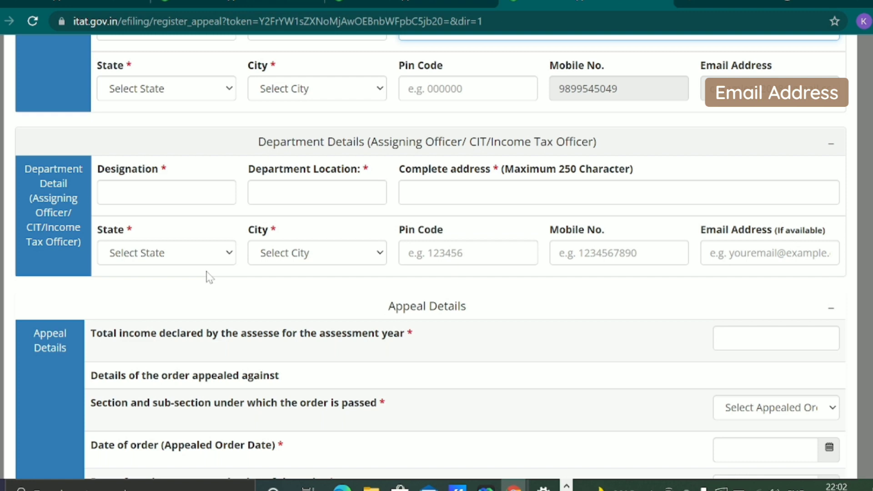
scroll(495, 278, down, 2)
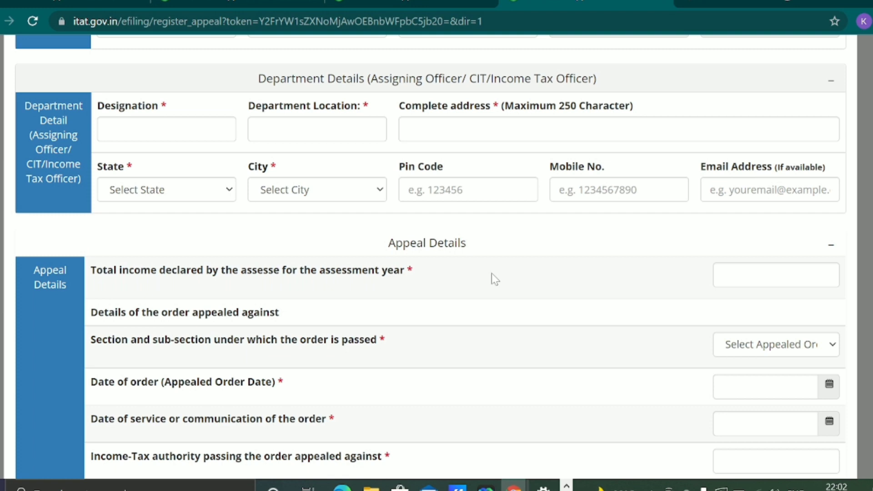
scroll(492, 274, down, 2)
scroll(492, 274, down, 2)
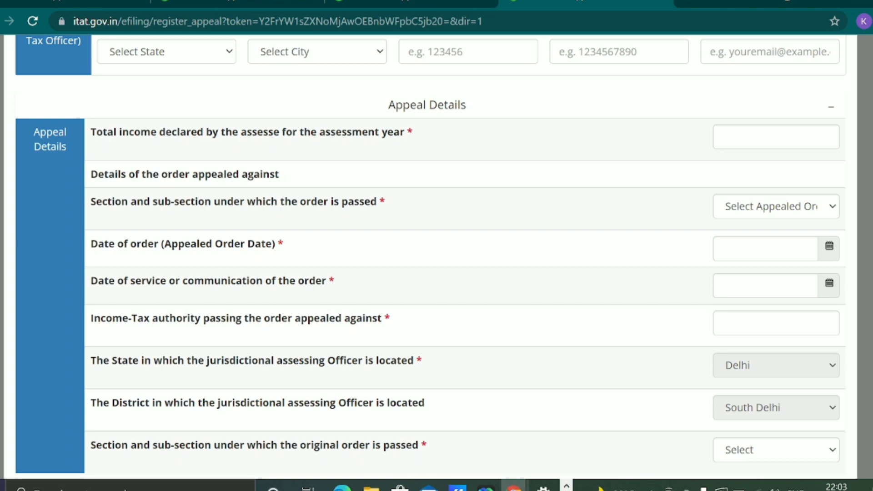
click(775, 206)
click(566, 206)
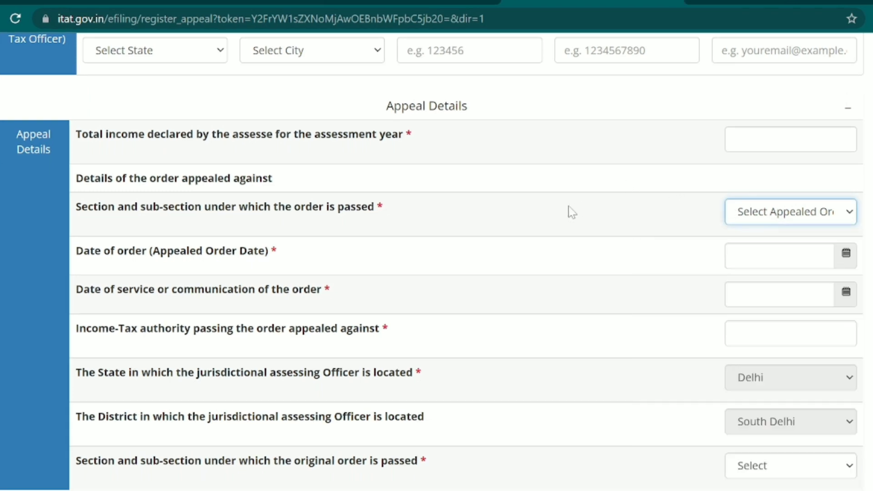
click(572, 212)
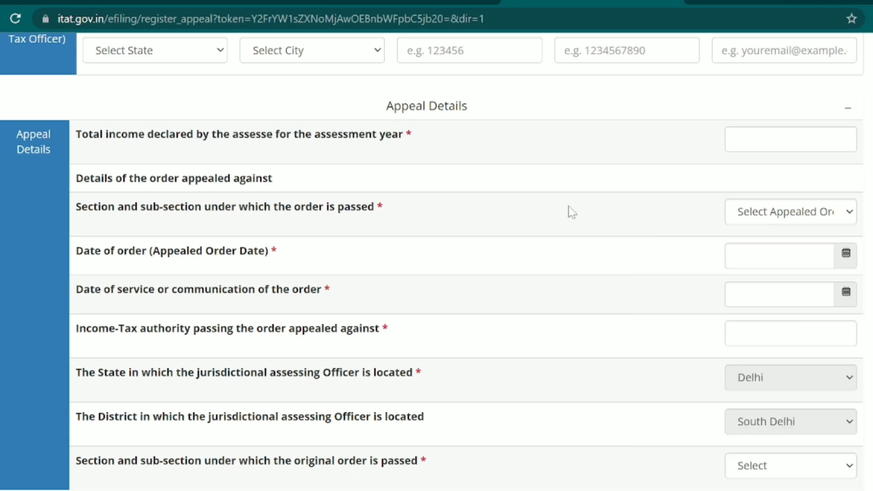
scroll(572, 212, down, 1)
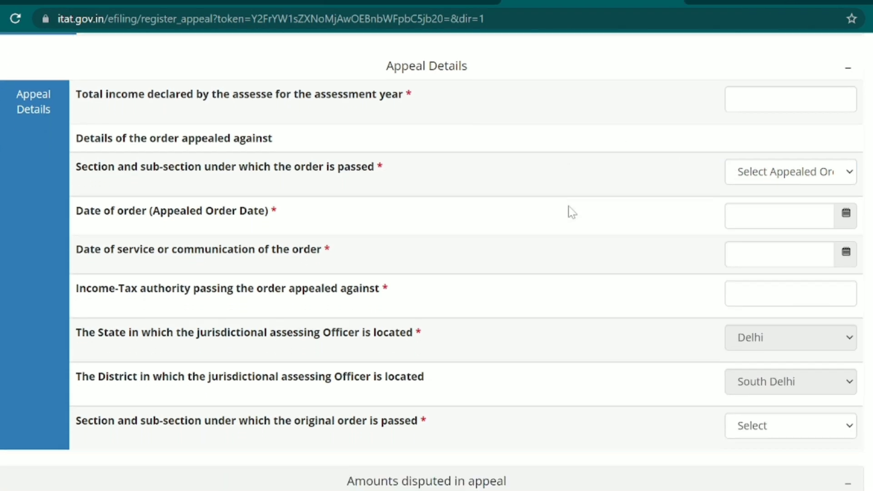
click(776, 180)
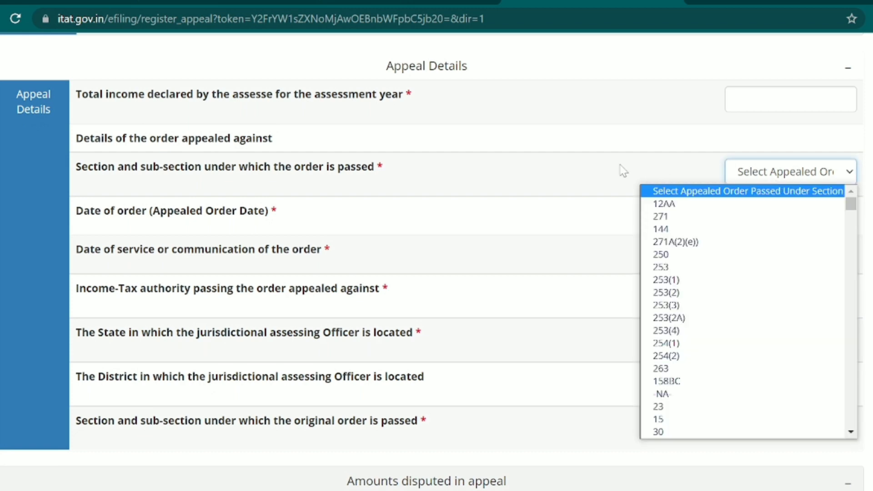
scroll(491, 279, down, 1)
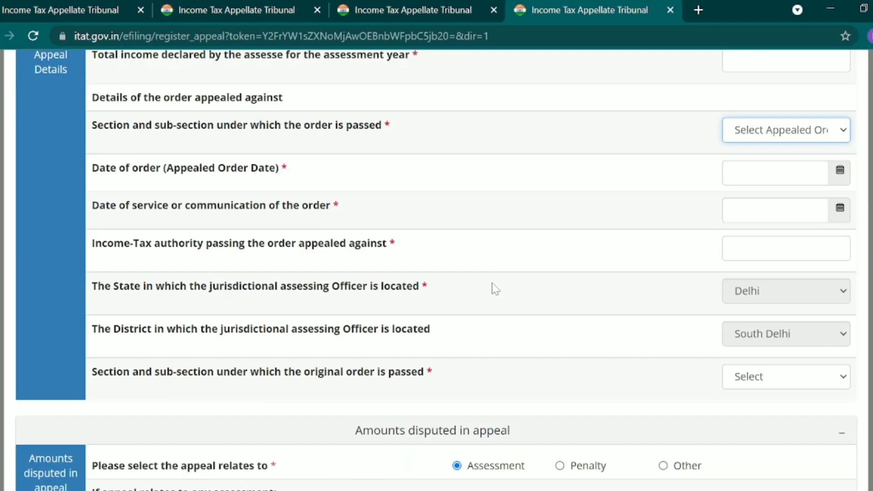
scroll(492, 283, down, 1)
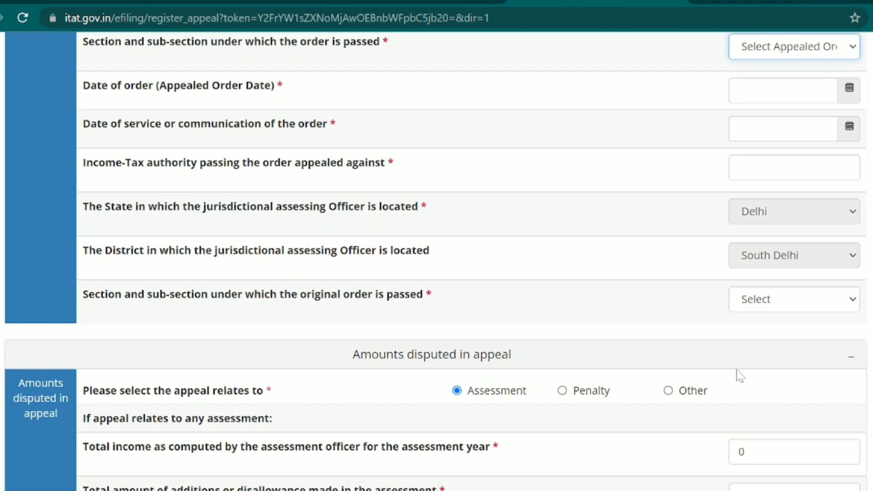
scroll(740, 377, down, 1)
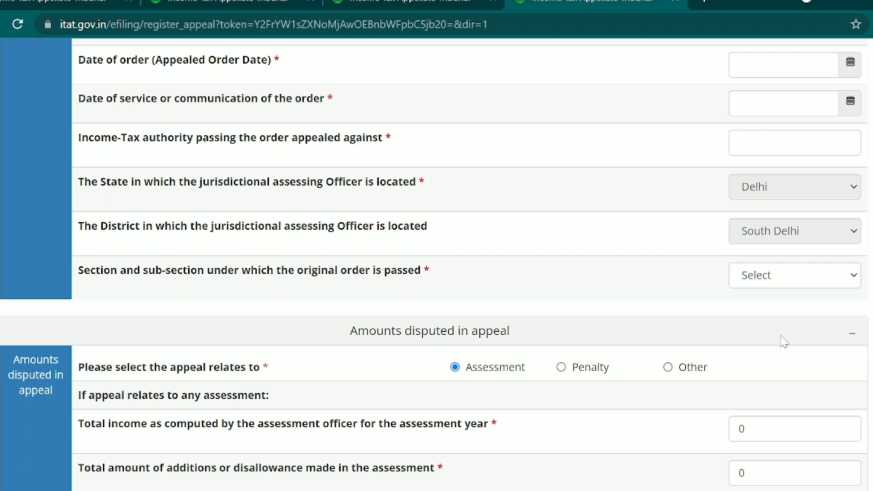
click(776, 288)
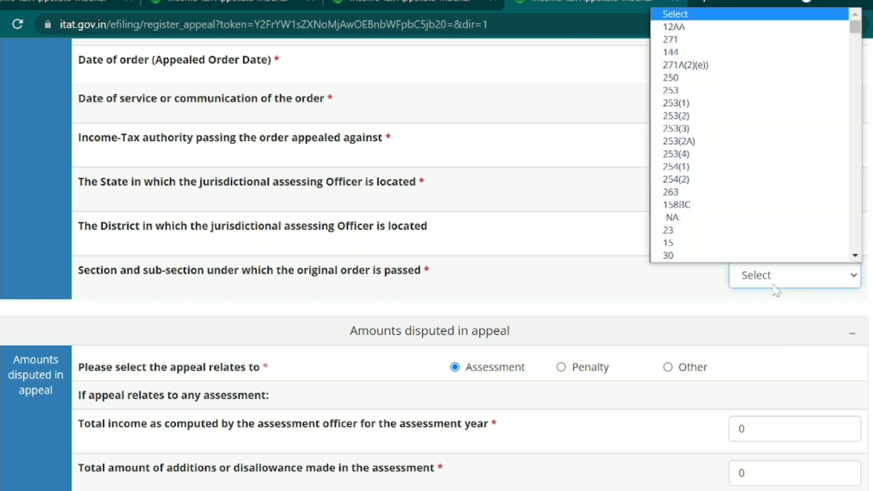
click(580, 300)
scroll(581, 300, down, 3)
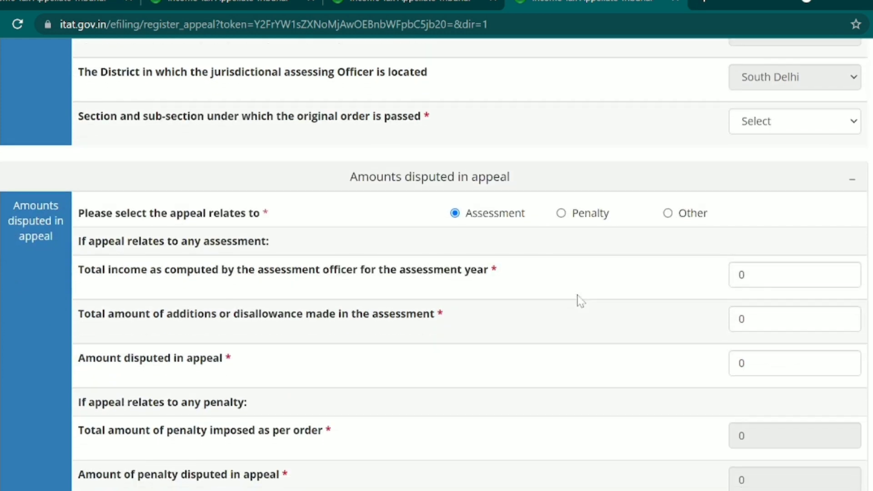
scroll(581, 300, down, 2)
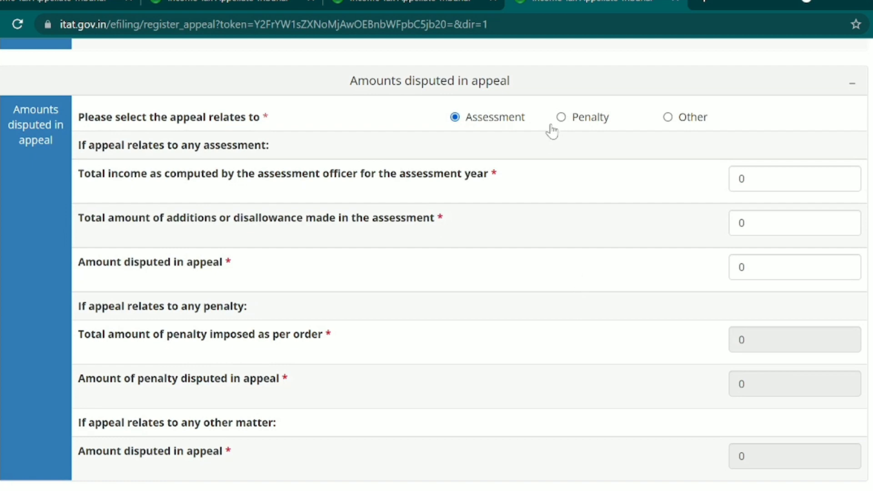
Step: Select Assessment as the appeal basis, leaving computed income, additions and disputed amount at 0
click(563, 120)
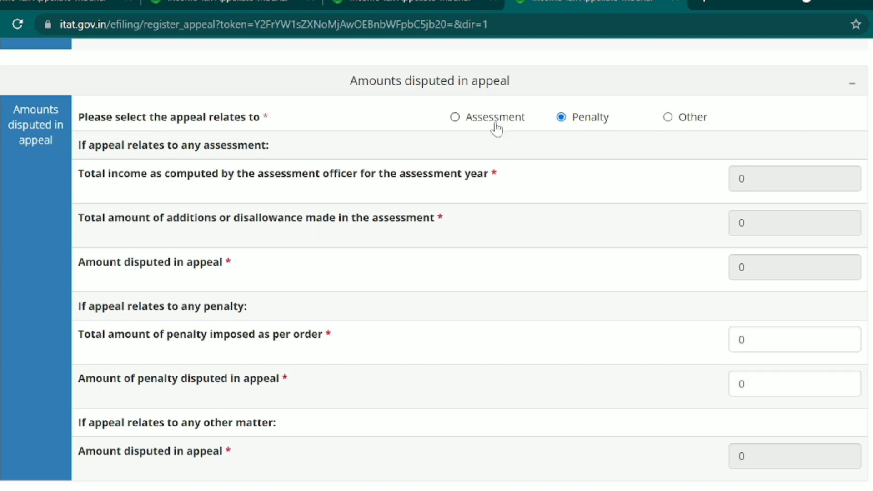
click(454, 120)
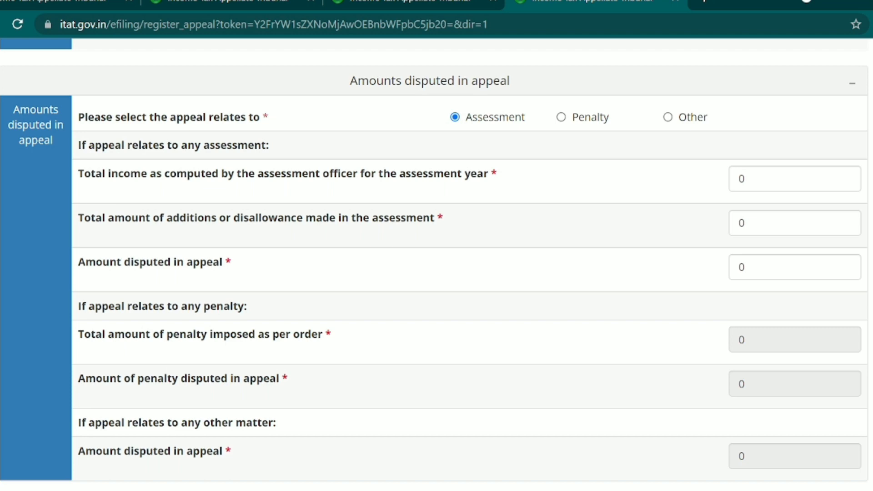
key(Tab)
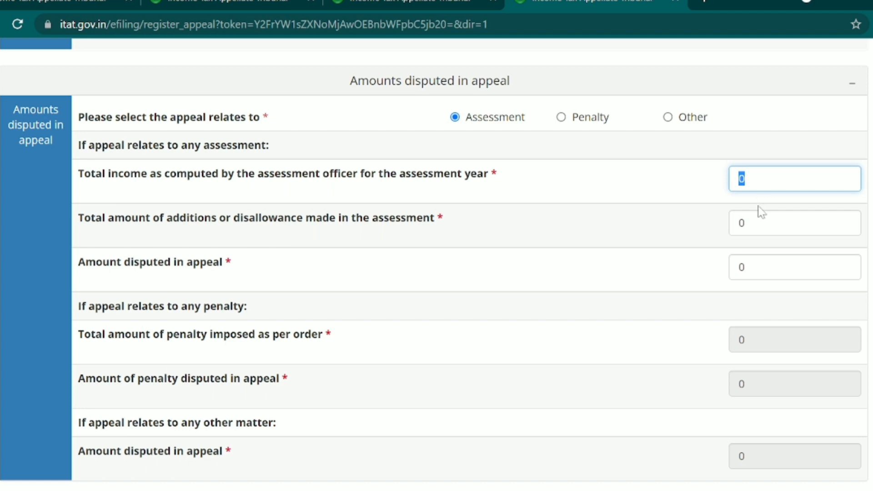
key(Tab)
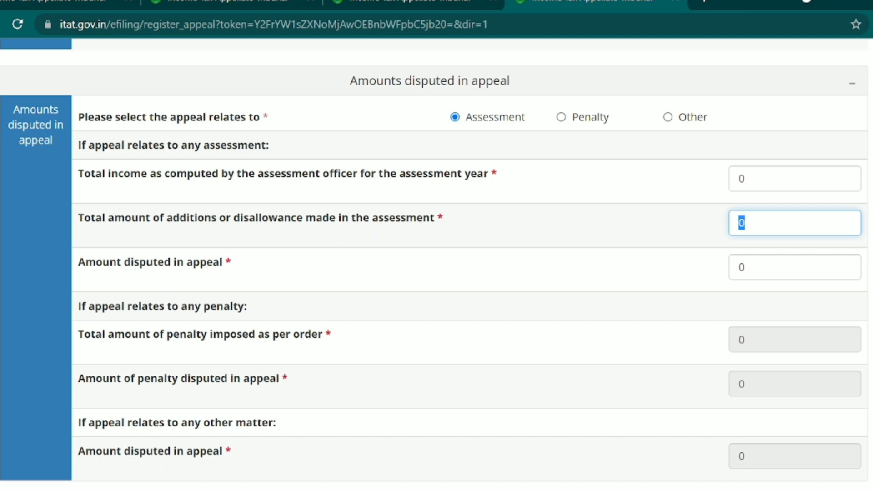
key(Tab)
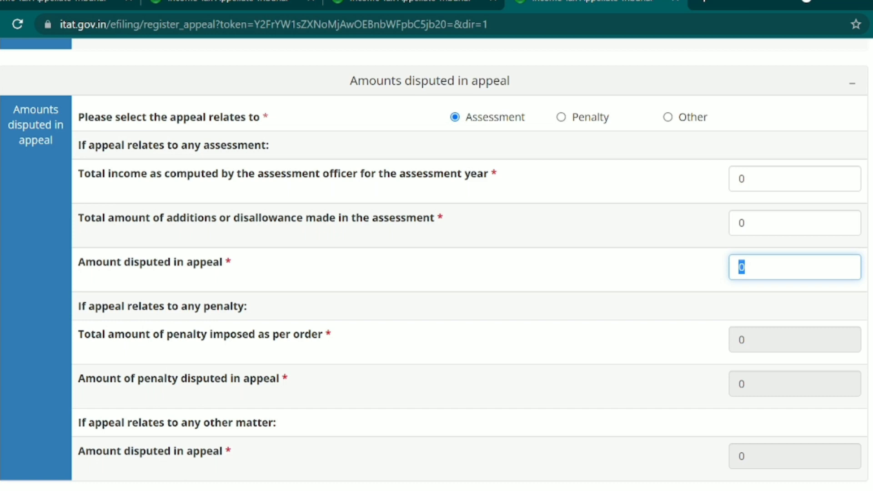
scroll(436, 264, down, 2)
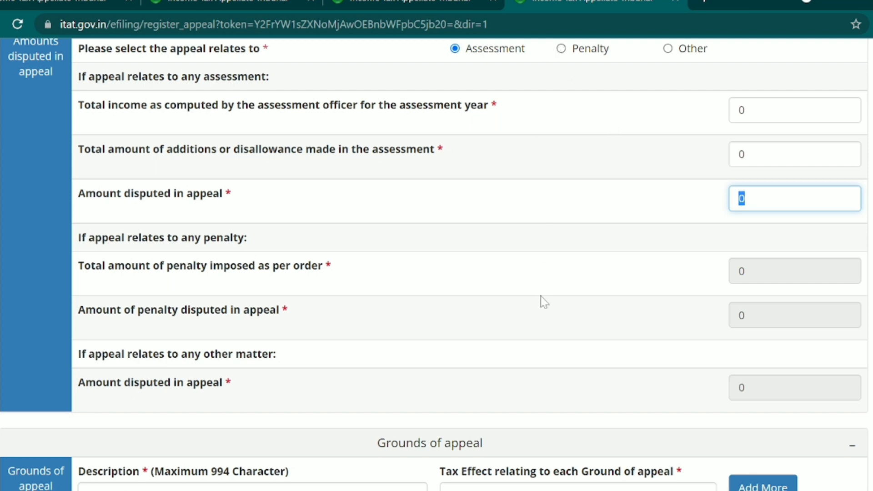
Step: Add a second Description/Tax Effect row under Grounds of appeal
scroll(545, 302, down, 1)
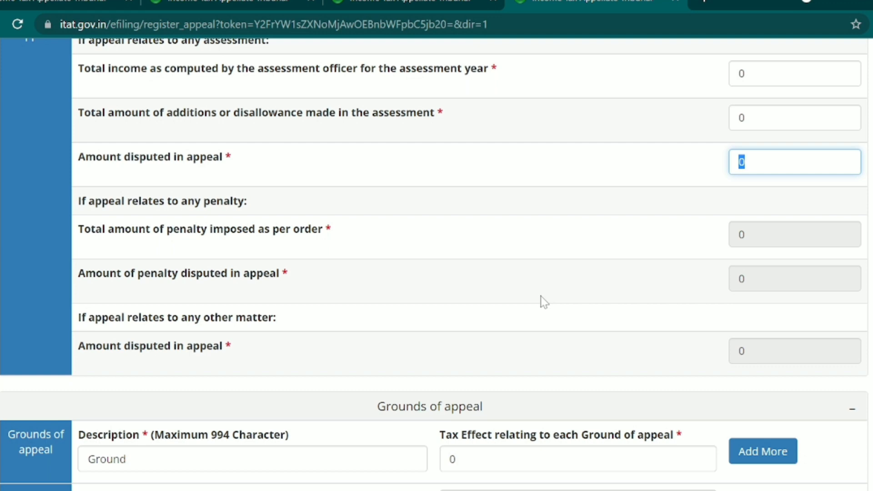
scroll(544, 302, down, 2)
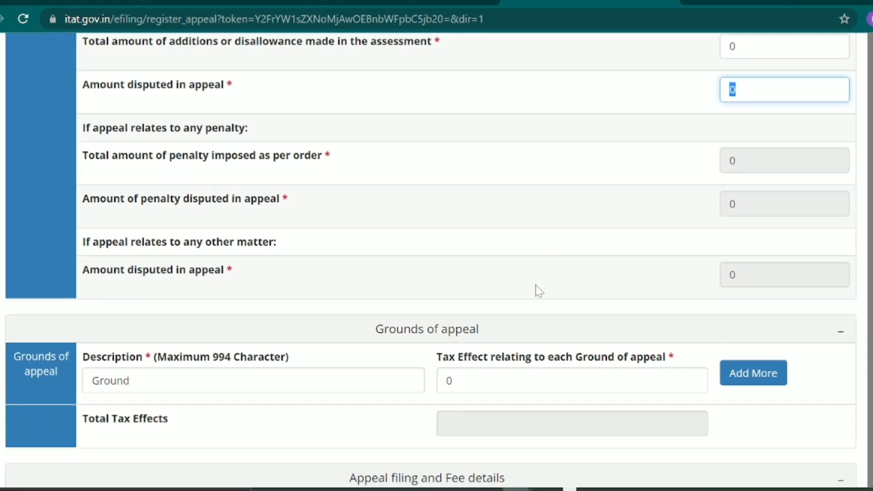
scroll(536, 285, down, 4)
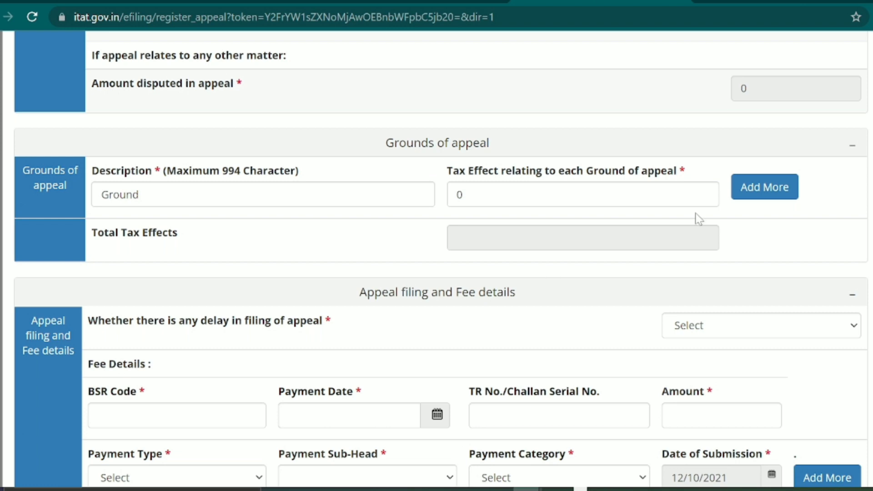
click(760, 198)
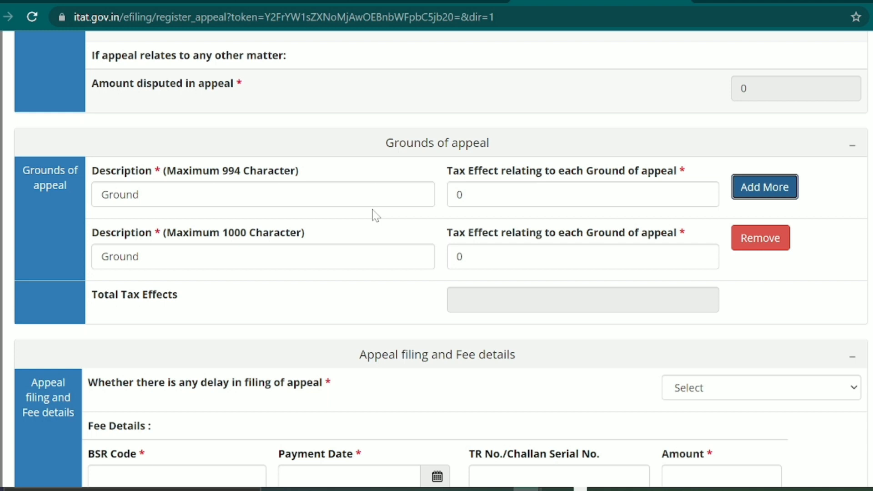
scroll(374, 215, down, 1)
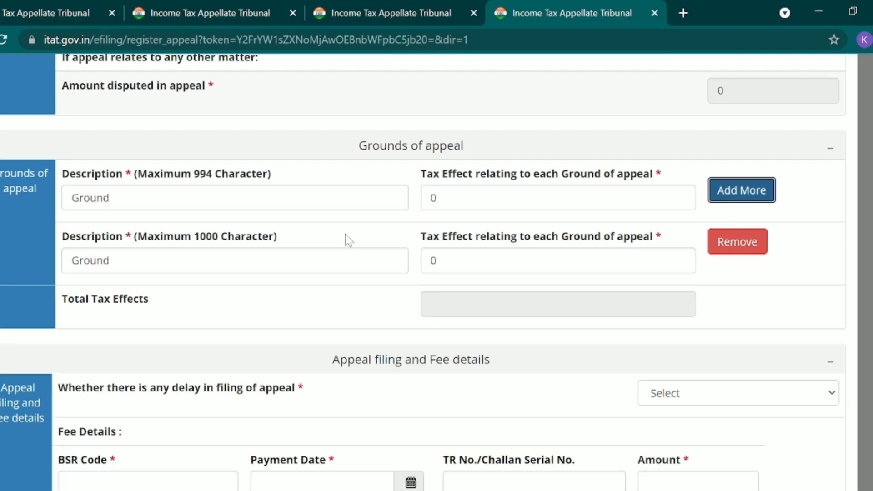
scroll(356, 354, down, 3)
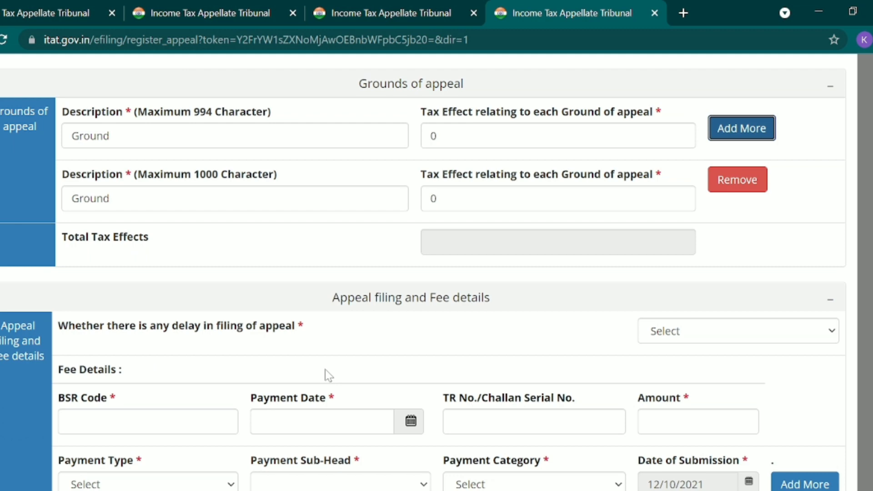
scroll(325, 370, down, 3)
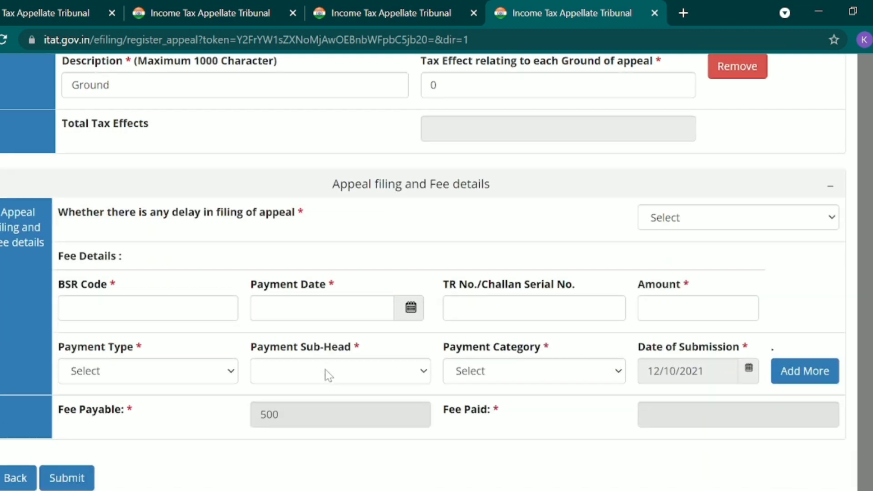
Step: Answer No to the delay-in-filing question and move to the BSR Code field
click(684, 222)
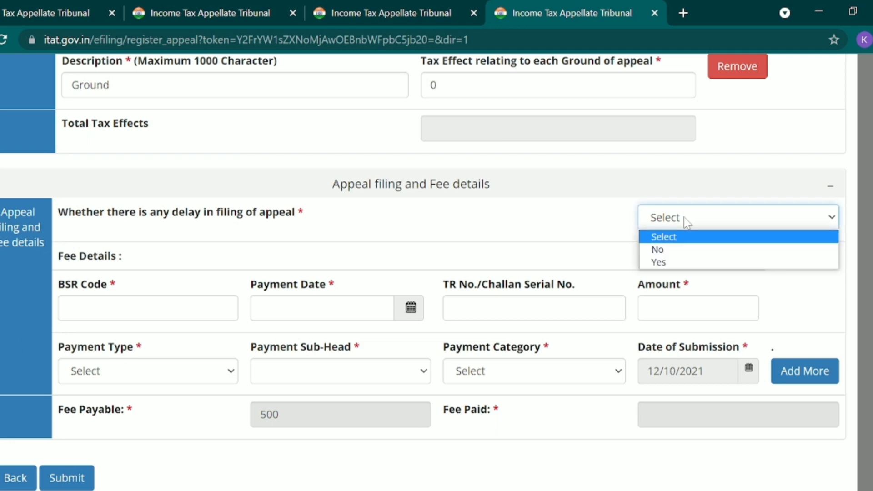
click(668, 264)
click(639, 251)
scroll(605, 227, down, 1)
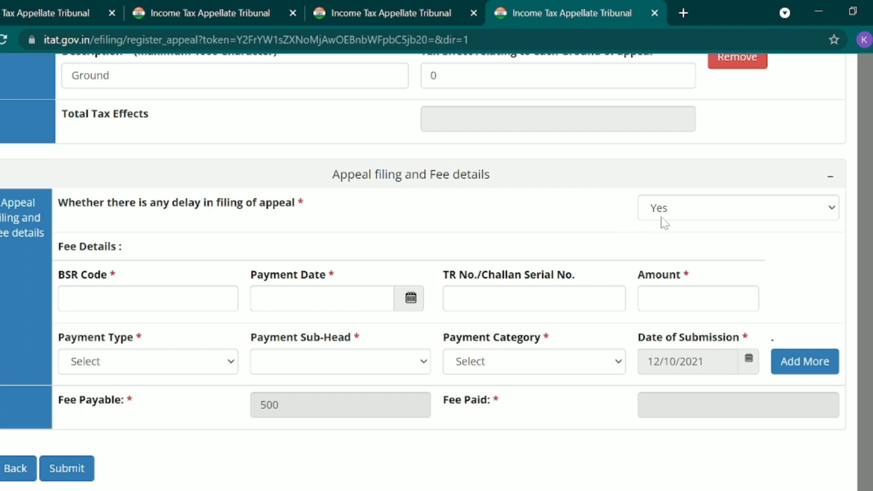
click(713, 211)
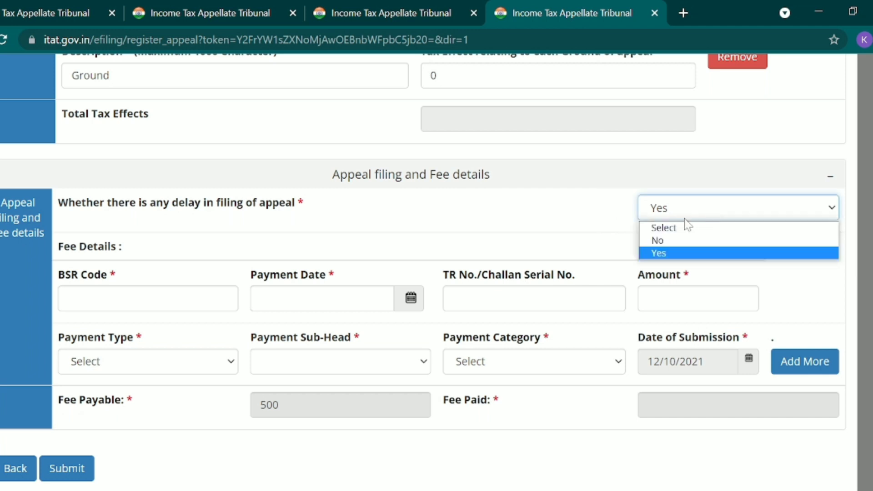
click(666, 244)
scroll(453, 243, down, 2)
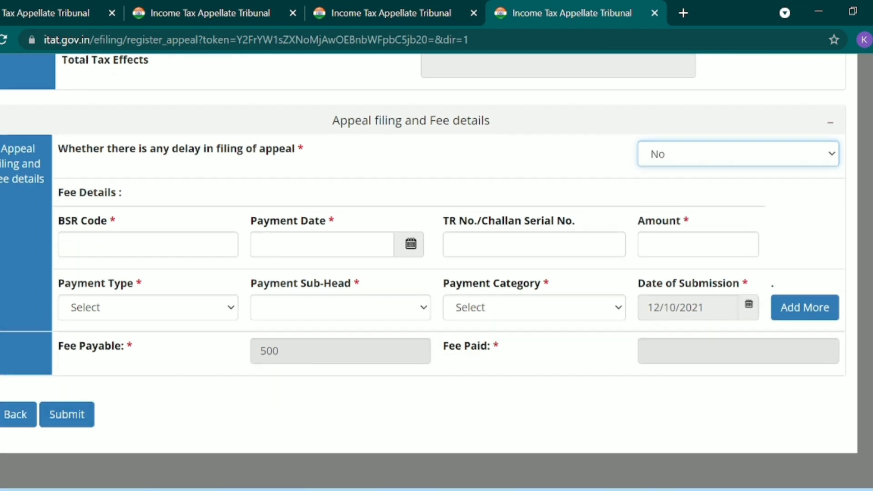
click(68, 245)
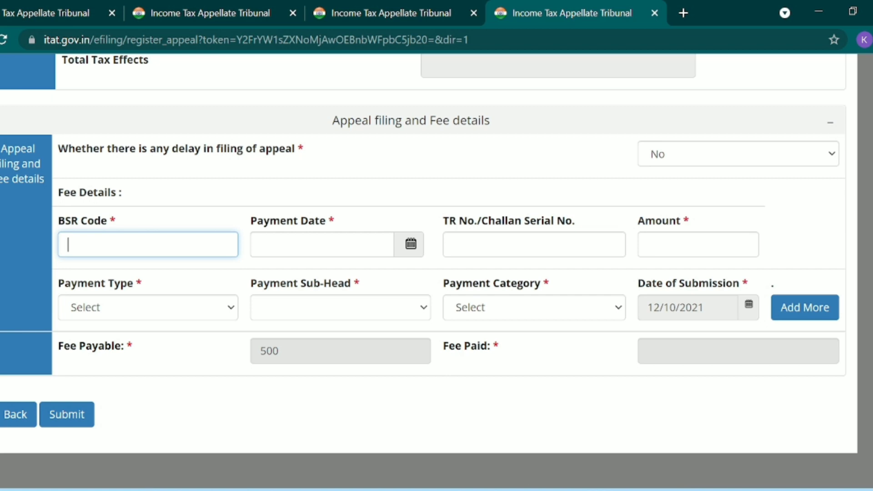
scroll(437, 250, down, 1)
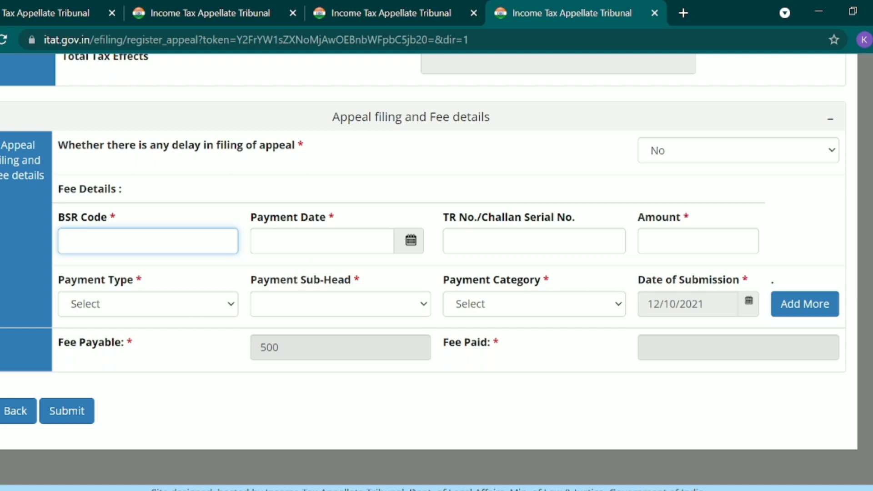
Step: Choose Challan payment type with sub-head 0 and add a second fee-detail row
click(105, 304)
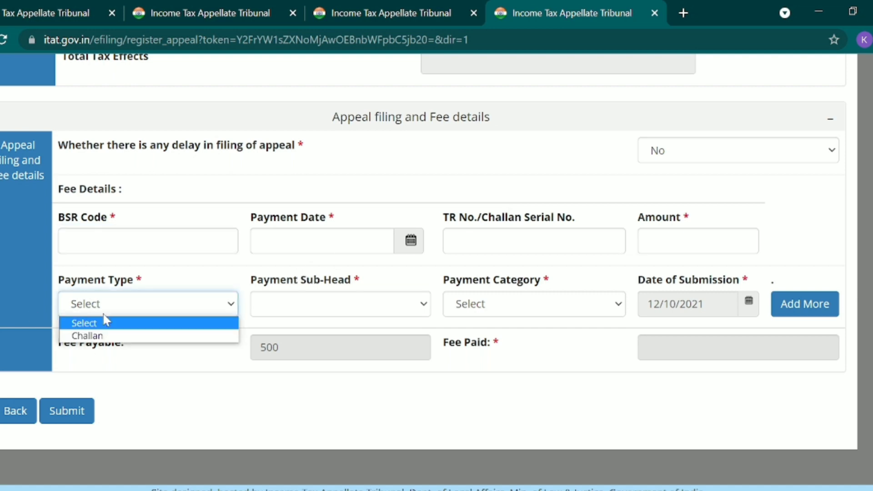
click(108, 337)
click(324, 303)
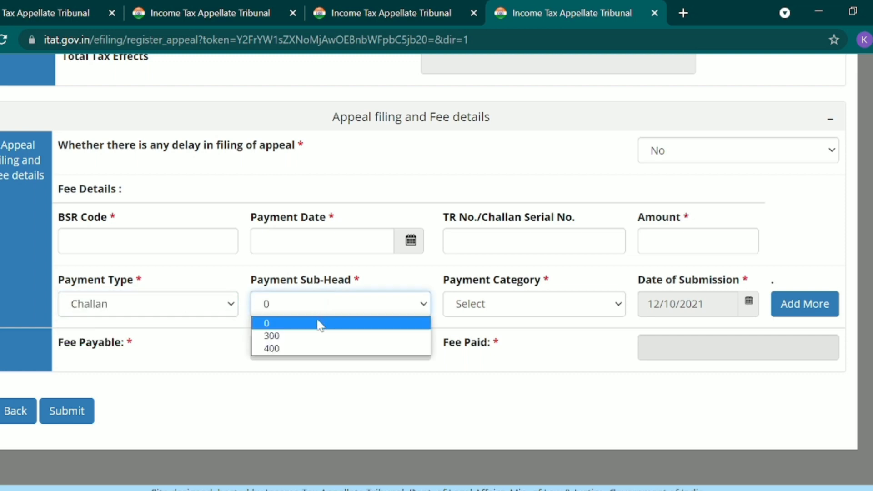
click(485, 305)
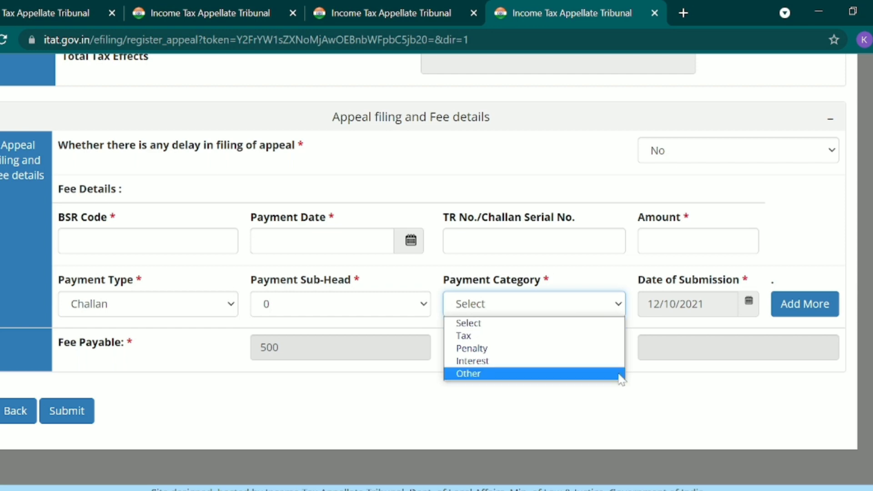
click(414, 452)
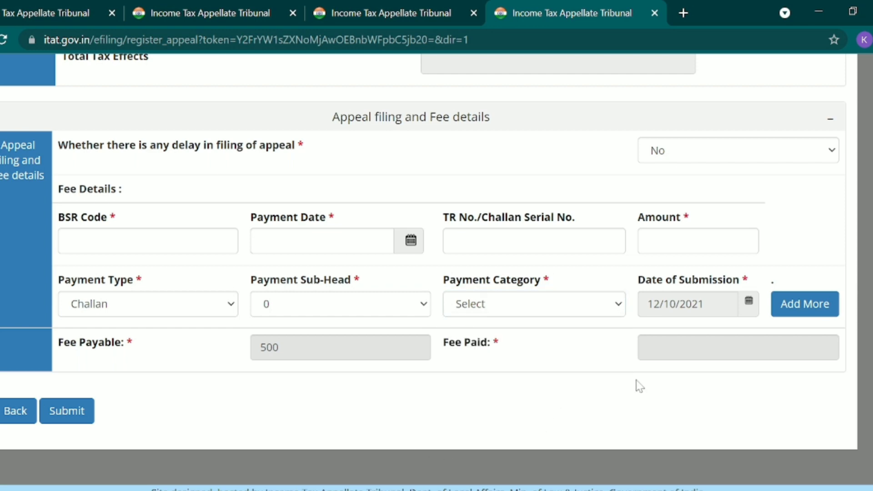
click(826, 308)
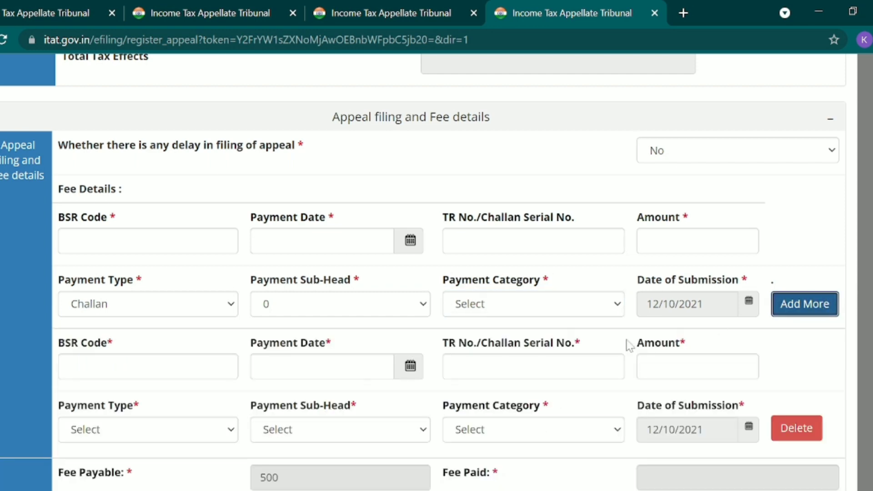
scroll(591, 355, down, 3)
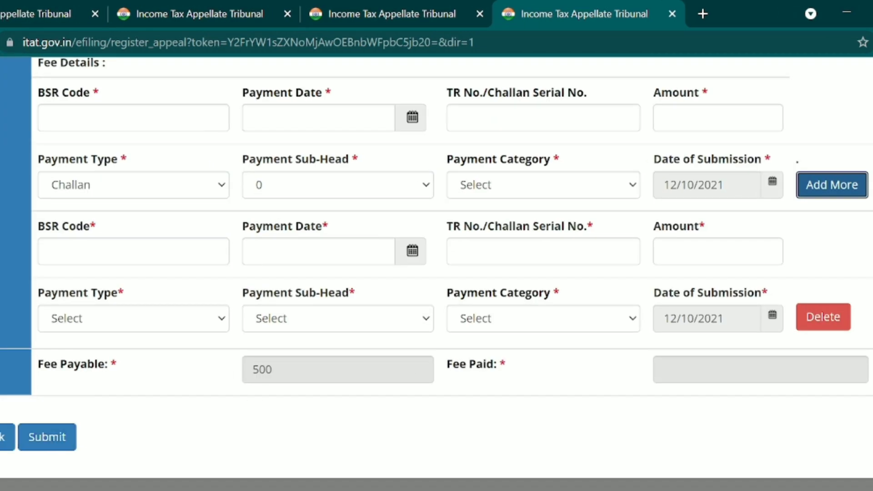
scroll(250, 406, up, 9)
scroll(250, 406, up, 20)
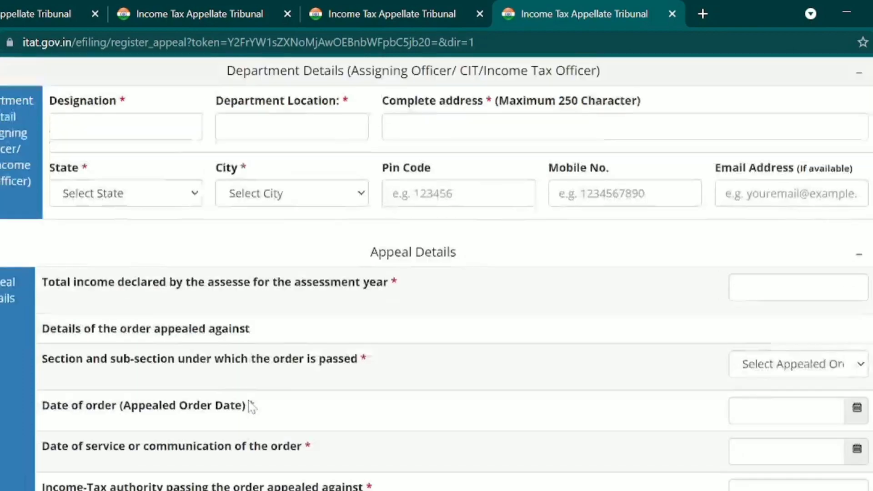
scroll(249, 406, down, 17)
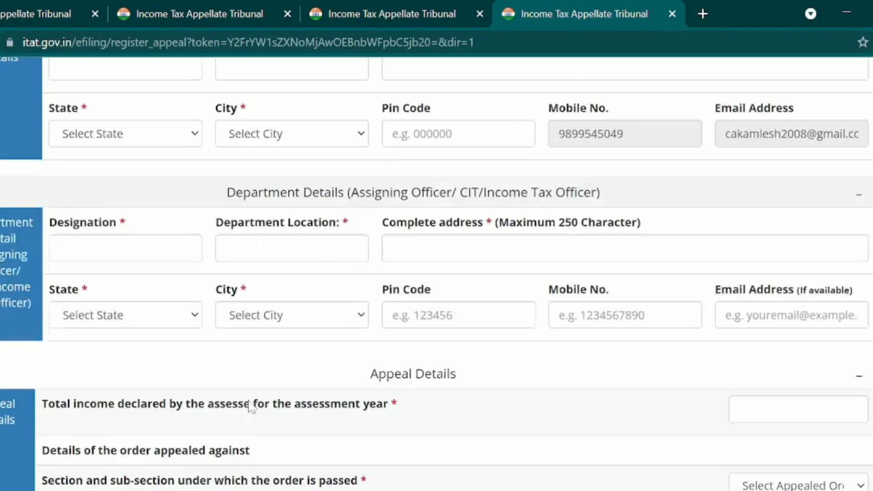
scroll(252, 406, down, 5)
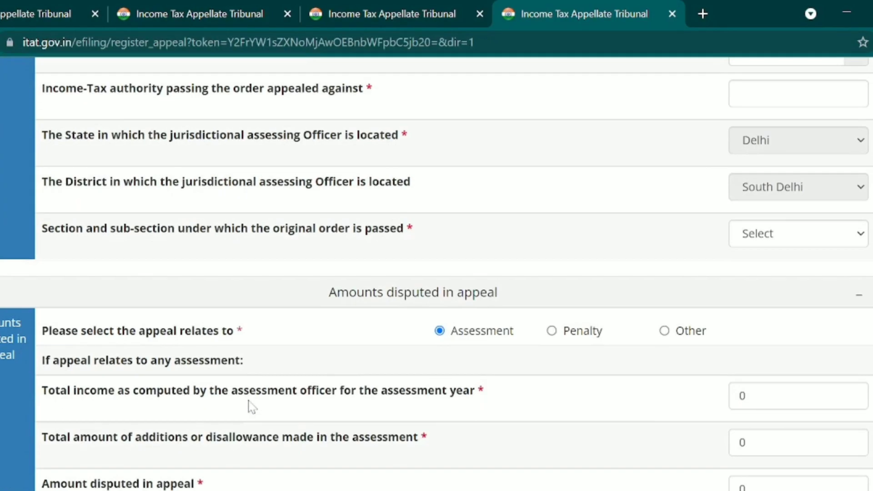
scroll(249, 407, down, 9)
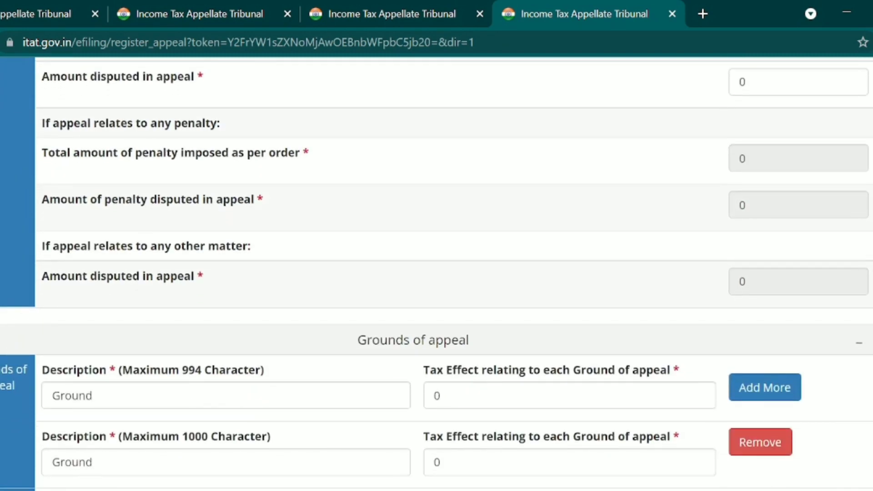
scroll(249, 406, down, 13)
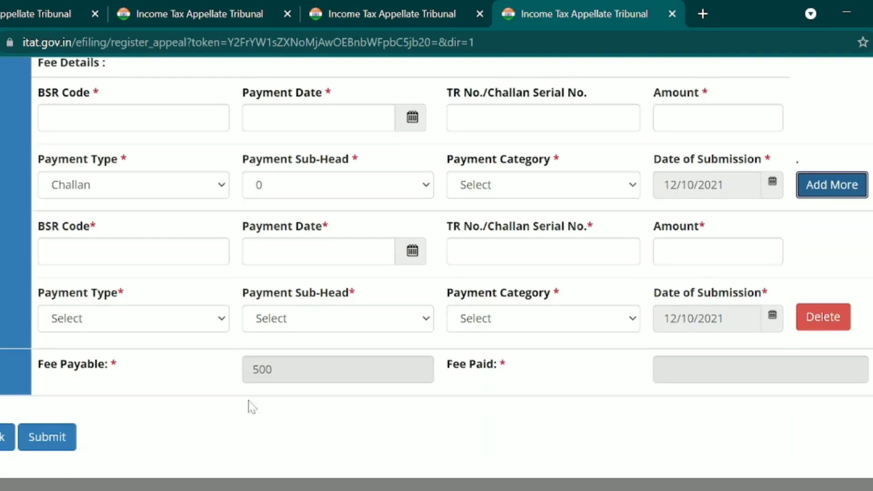
scroll(251, 406, up, 2)
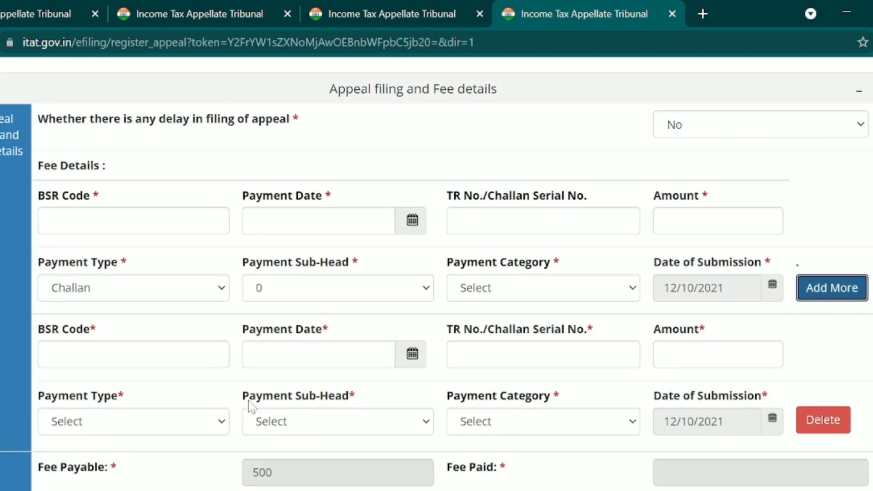
scroll(251, 406, down, 2)
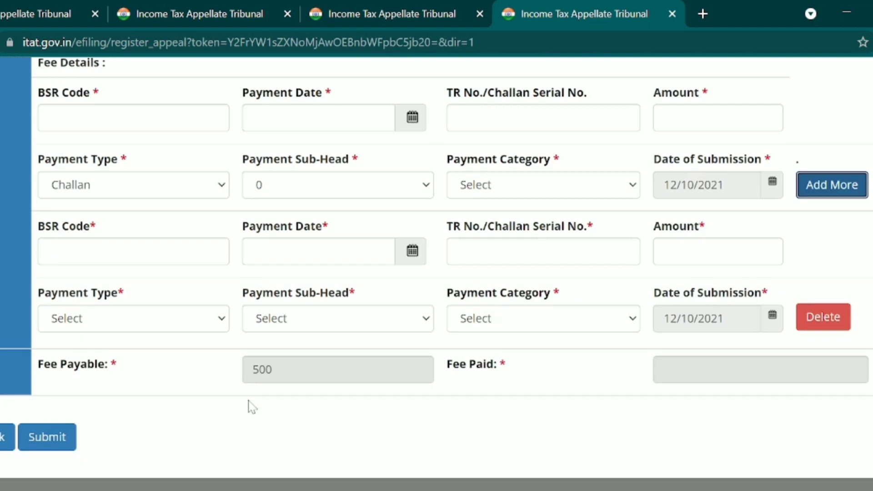